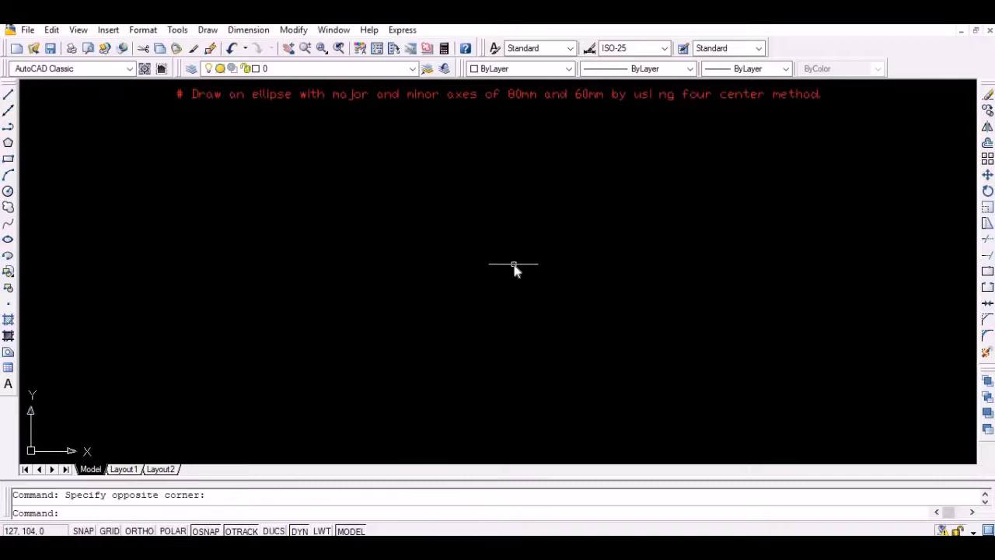
With Ortho on, draw a 60 mm vertical line for the minor axis
type("l")
key("Return")
left_click(490, 217)
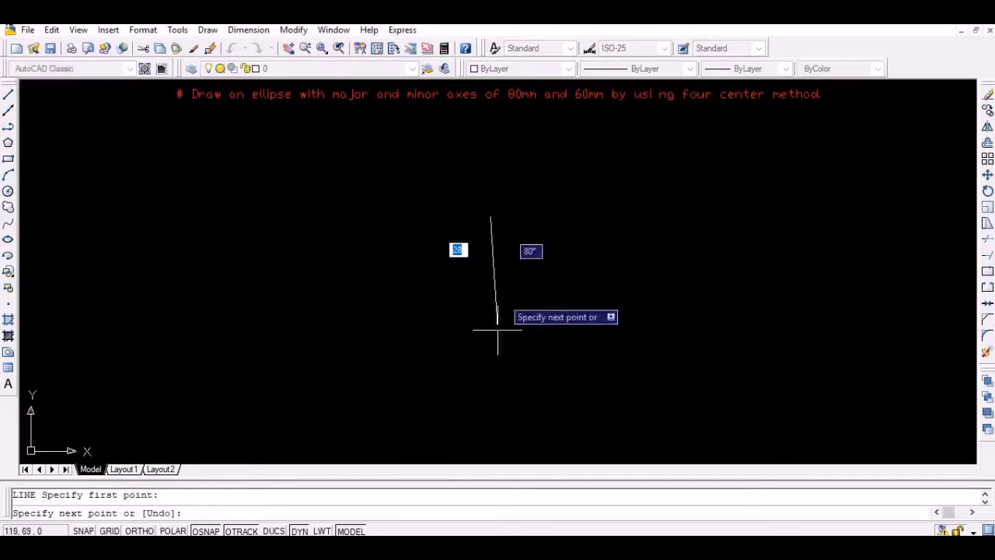
key("F8")
type("60")
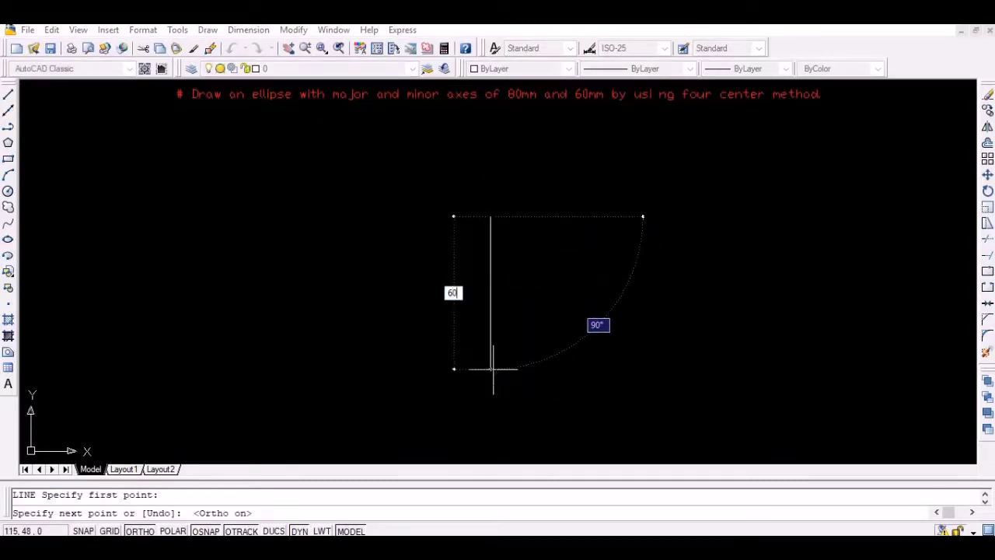
key("Return")
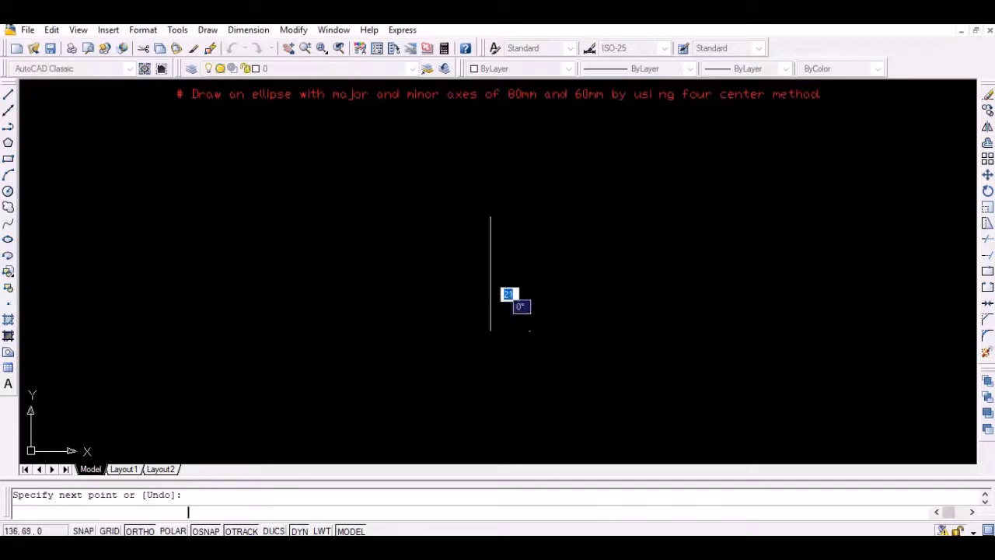
From the vertical line's midpoint, draw 40 mm lines right and left for the 80 mm major axis
key("Return")
key("Return")
left_click(490, 274)
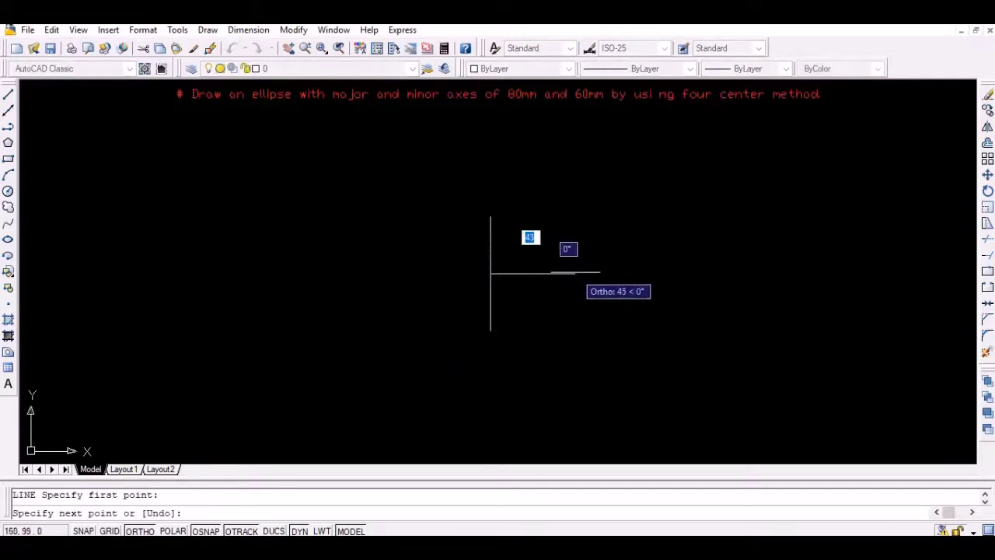
type("40")
key("Return")
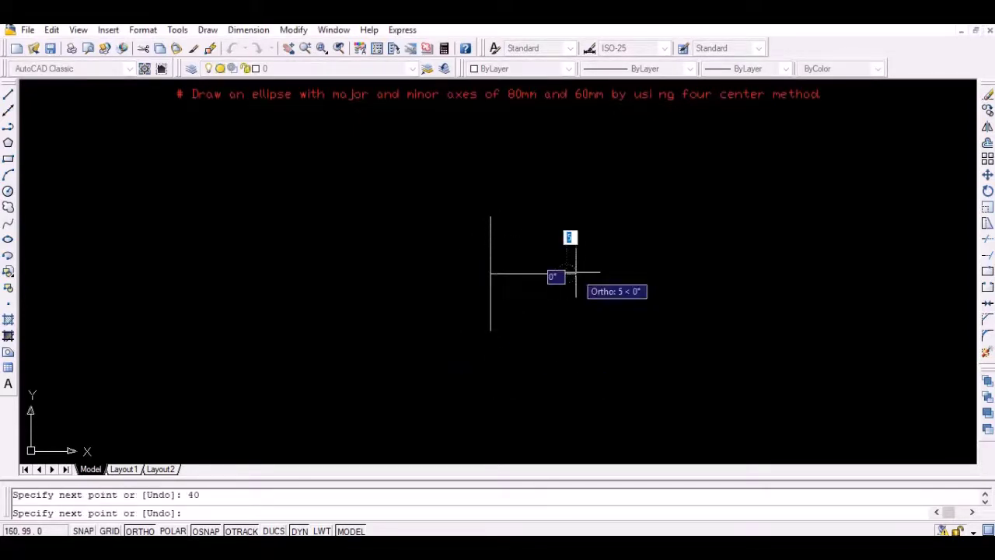
key("Return")
key("Return")
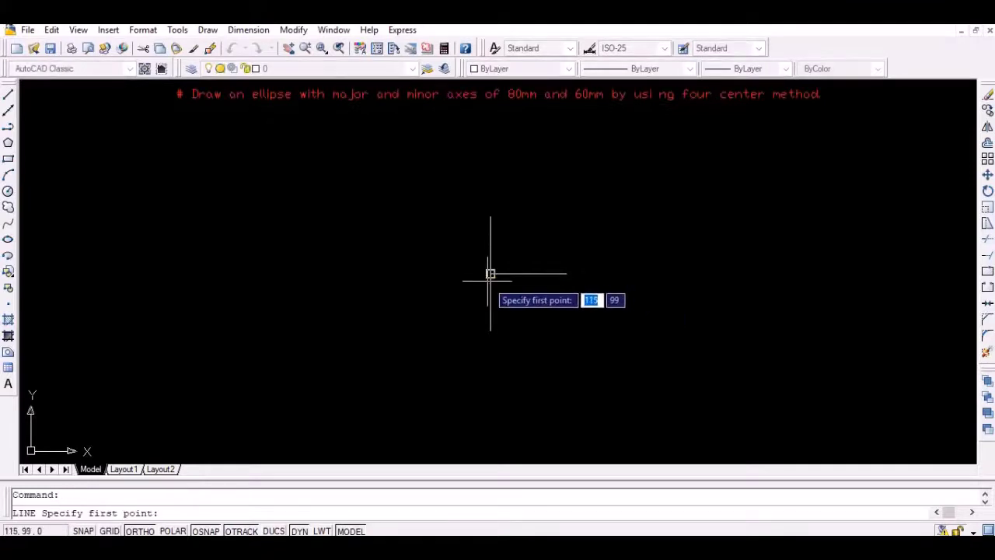
left_click(491, 274)
type("40")
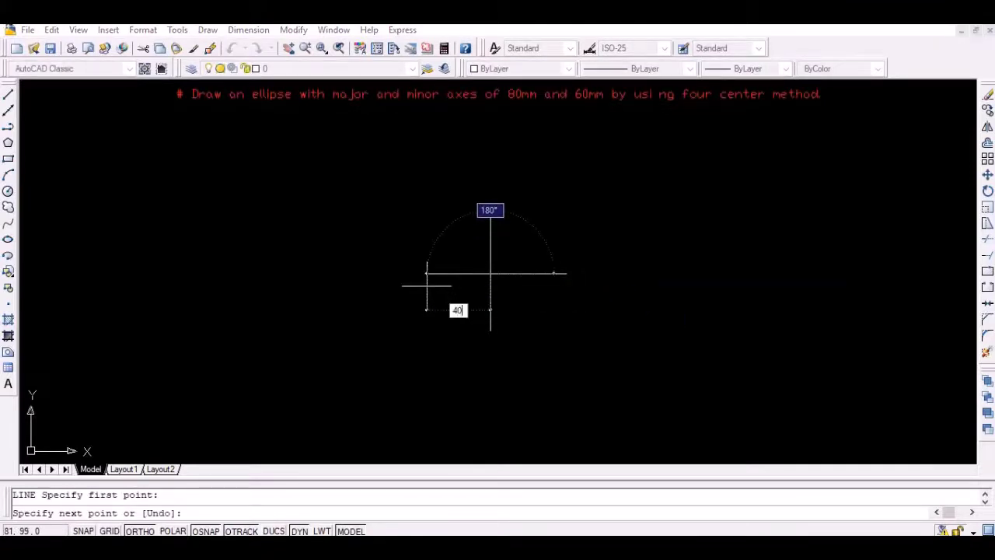
key("Return")
key("Return")
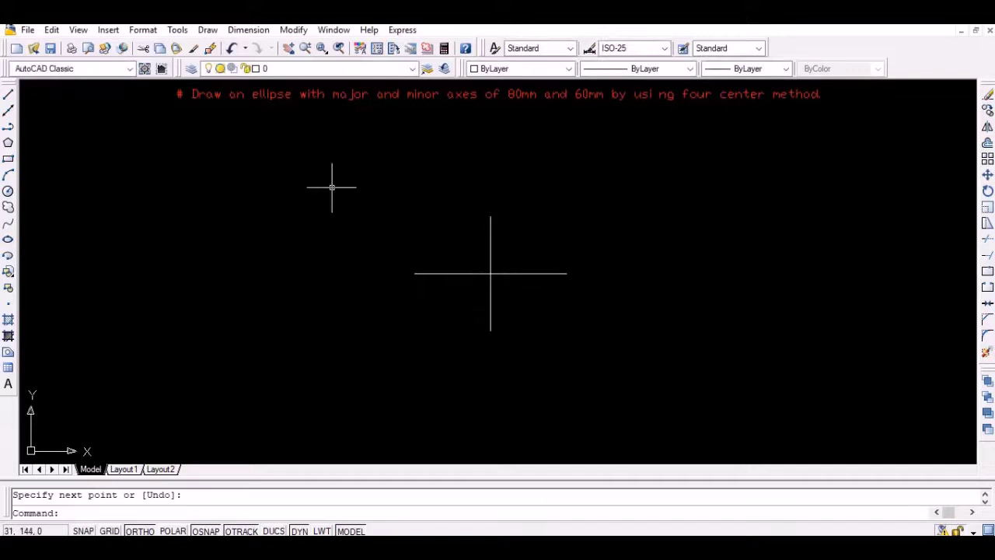
On the blue layer, draw a quarter arc centred at the axes' crossing, from the right end upward
left_click(412, 68)
left_click(392, 94)
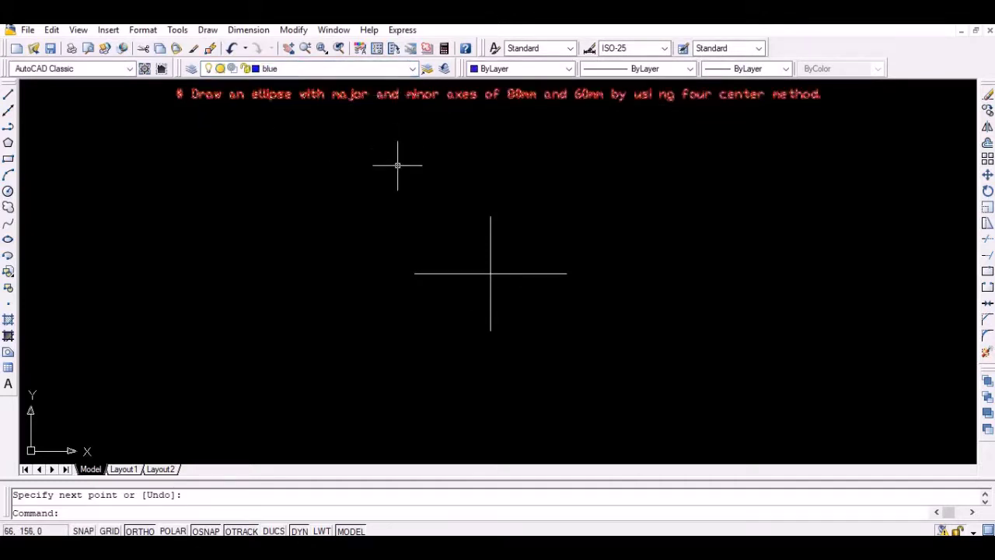
type("a")
key("Return")
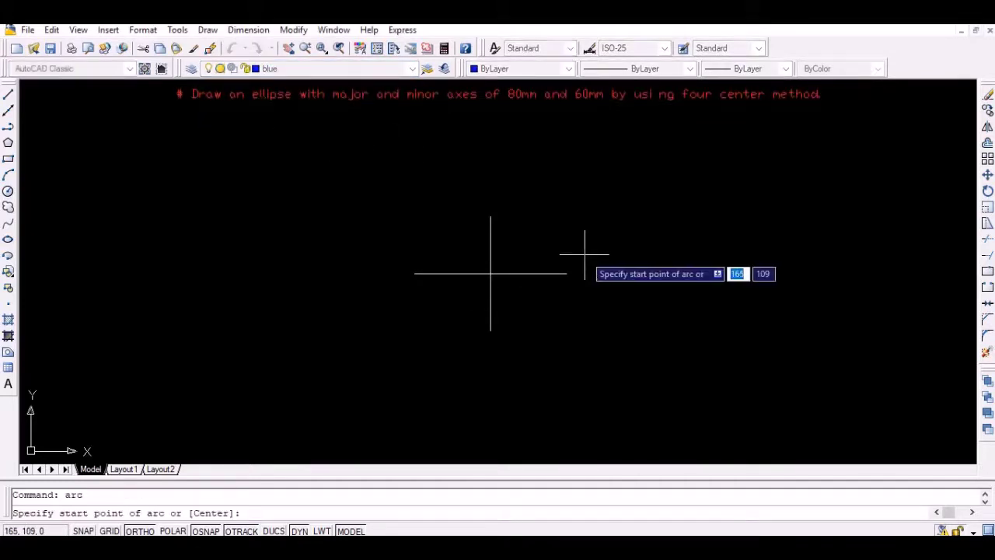
type("c")
key("Return")
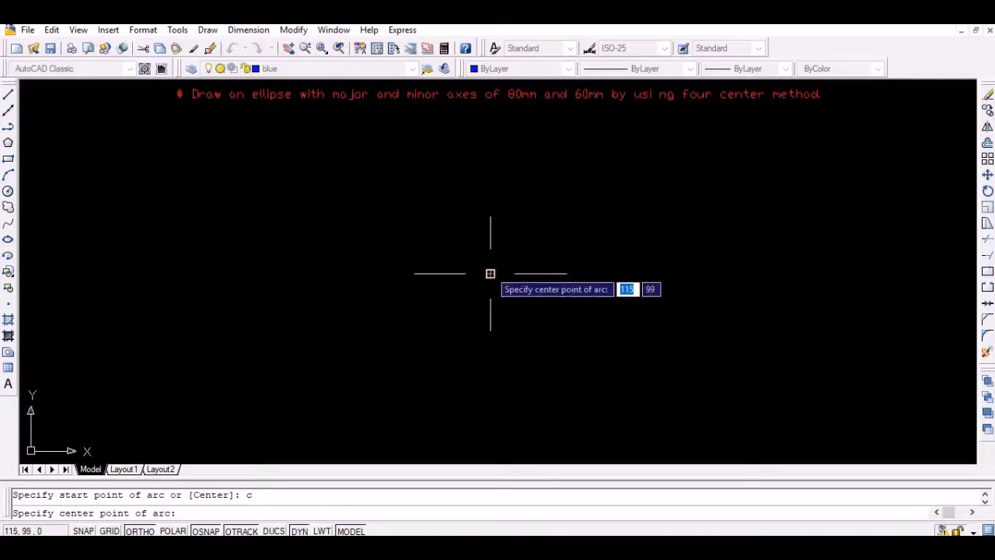
left_click(491, 272)
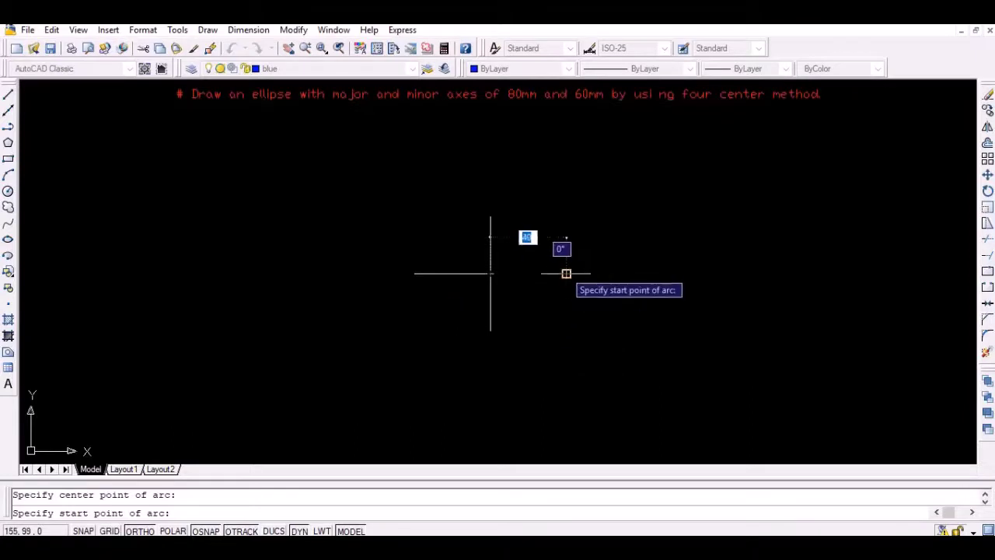
left_click(566, 272)
left_click(513, 209)
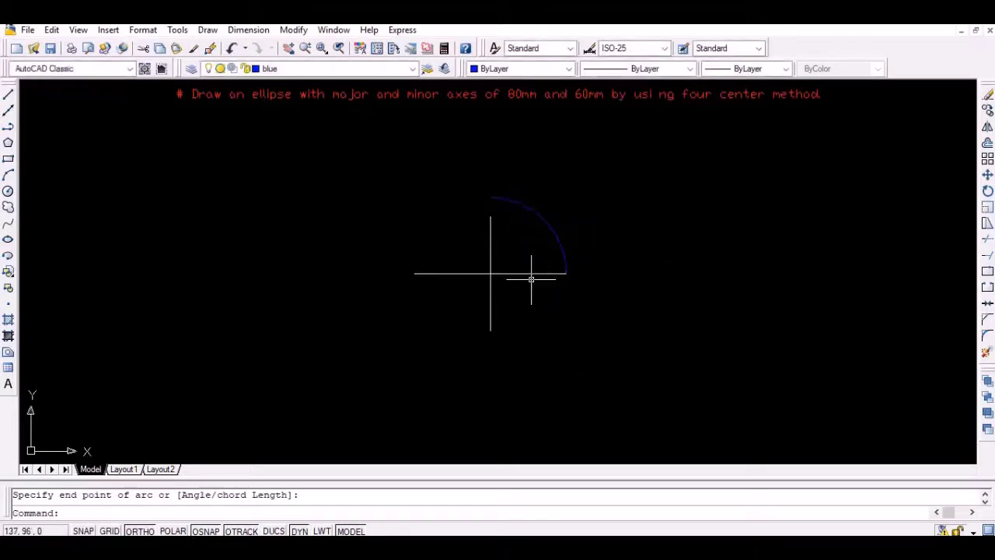
With Ortho off, draw a line from the major axis's left end to the minor axis's top
type("l")
key("Return")
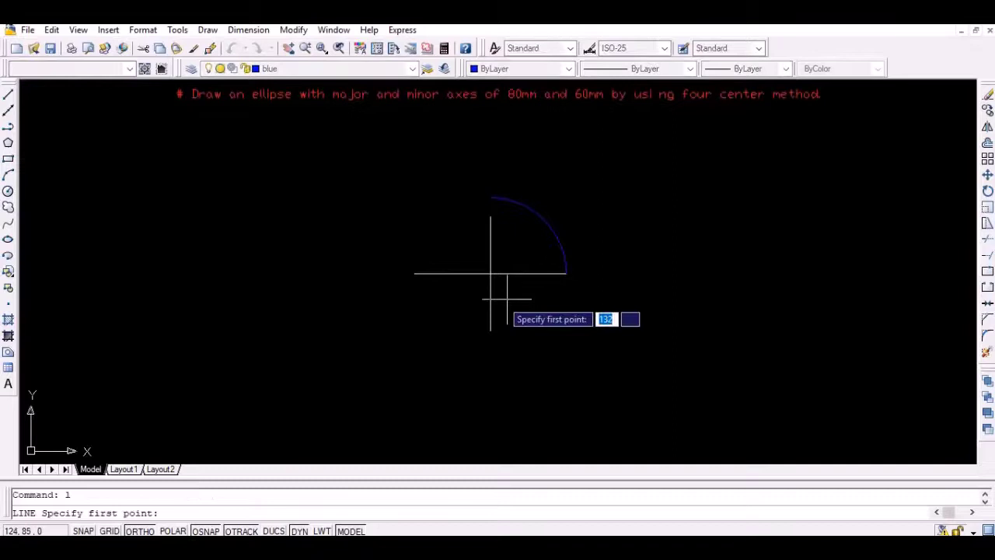
left_click(415, 272)
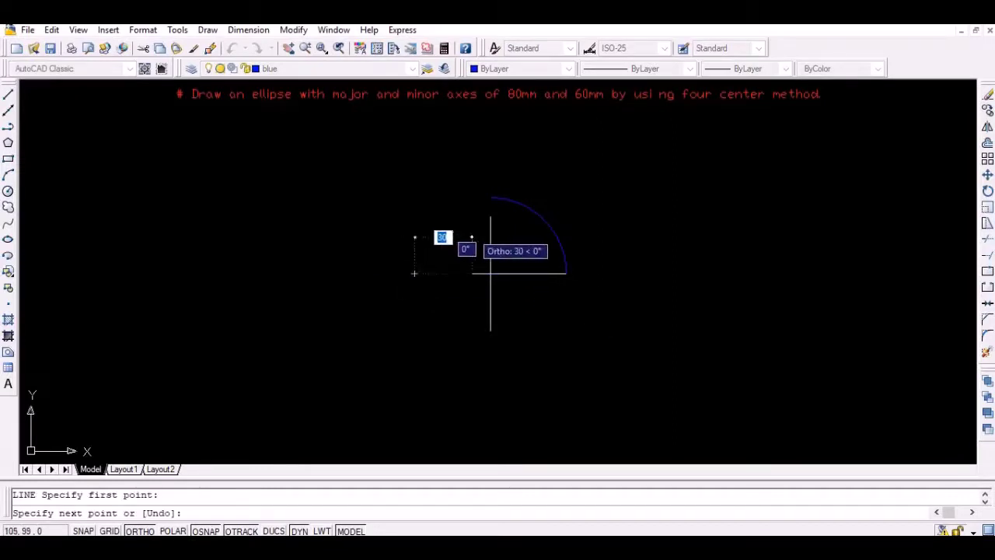
key("F8")
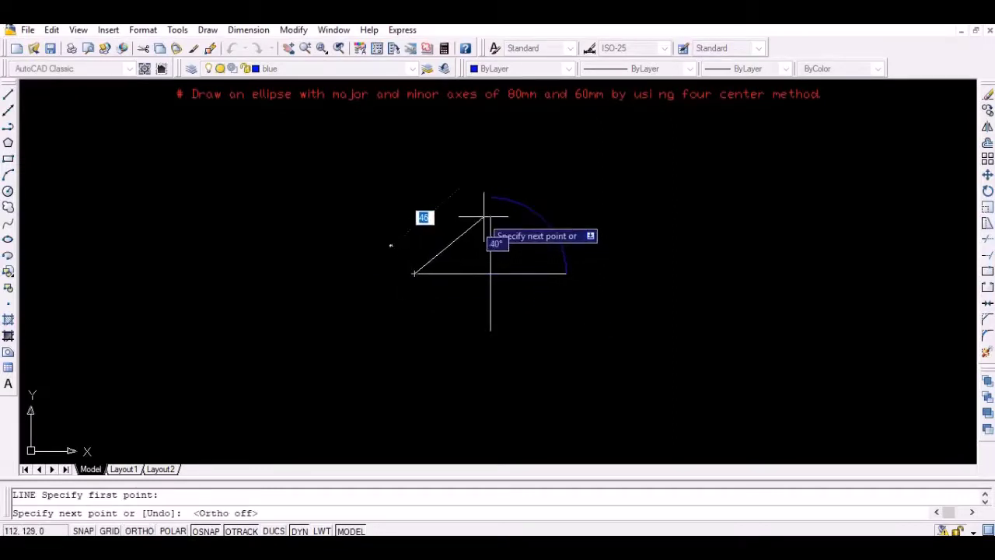
left_click(489, 217)
key("Return")
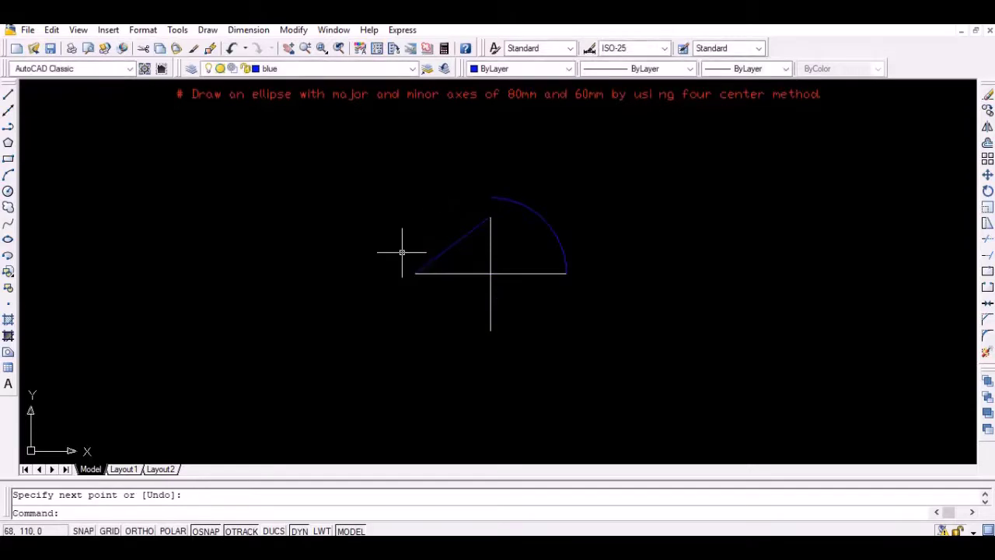
type("arc")
Draw a preliminary arc by picking its centre, start and end points
key("Return")
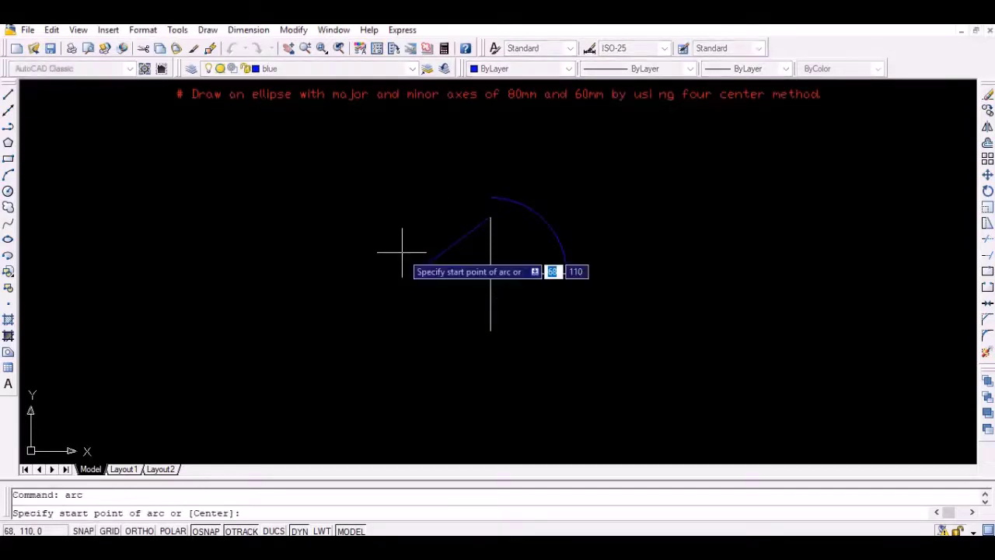
type("c")
key("Return")
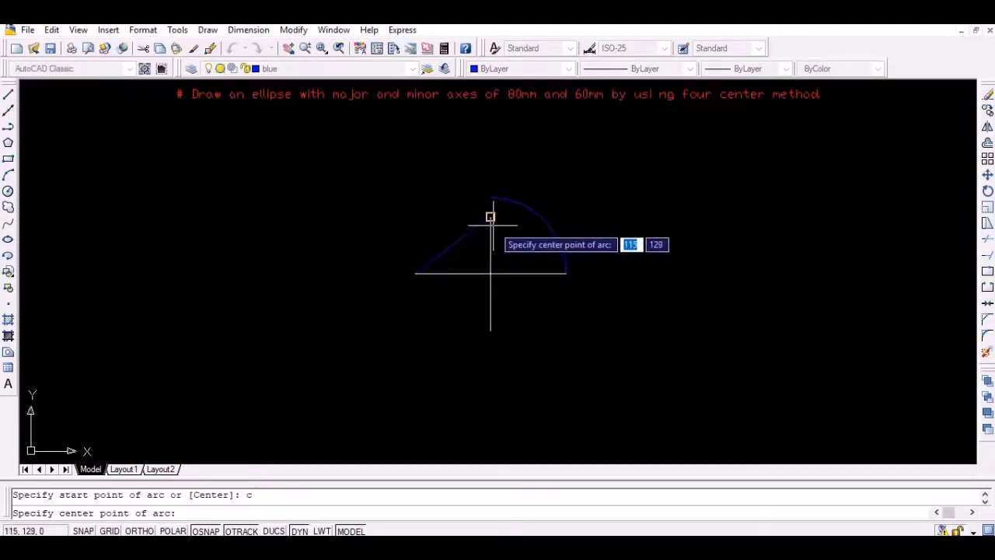
left_click(490, 273)
left_click(490, 199)
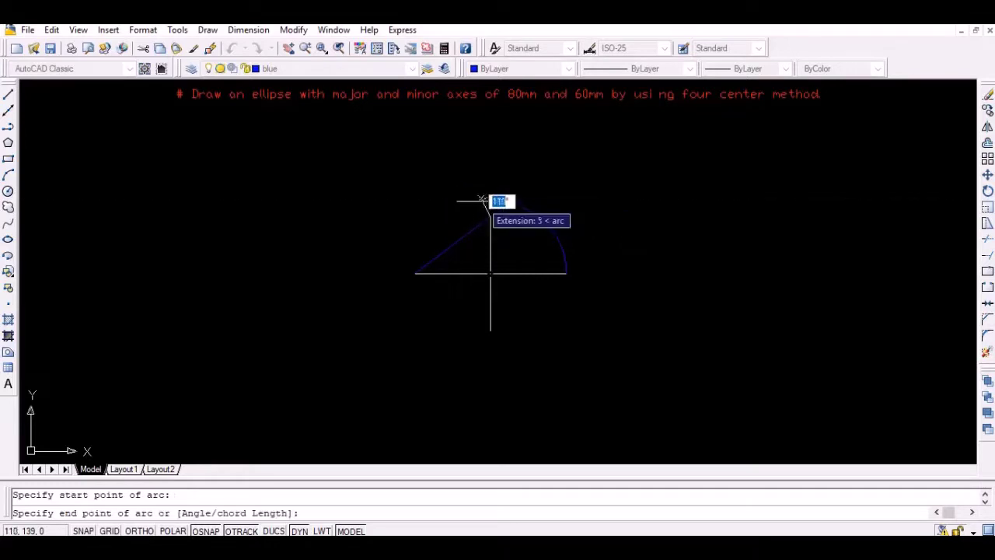
left_click(477, 244)
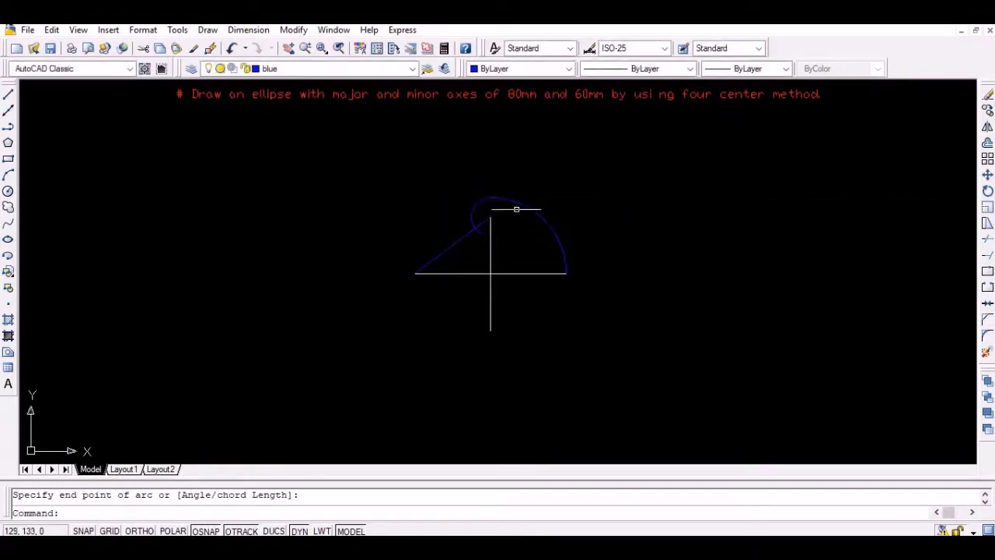
scroll(523, 207, "up", 2)
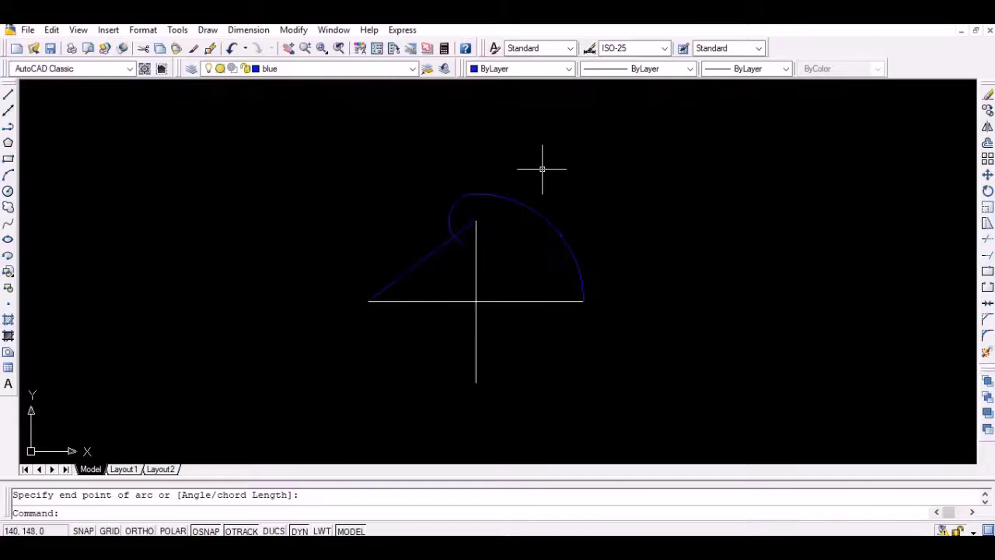
Draw a radius-30 arc centred on the diagonal's left end, above the diagonal
type("arc")
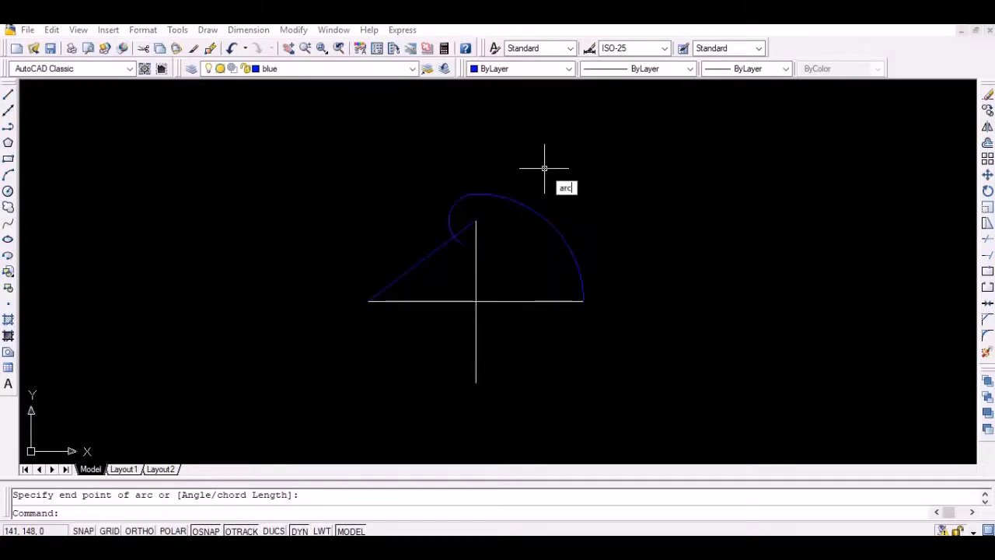
key("Return")
type("c")
key("Return")
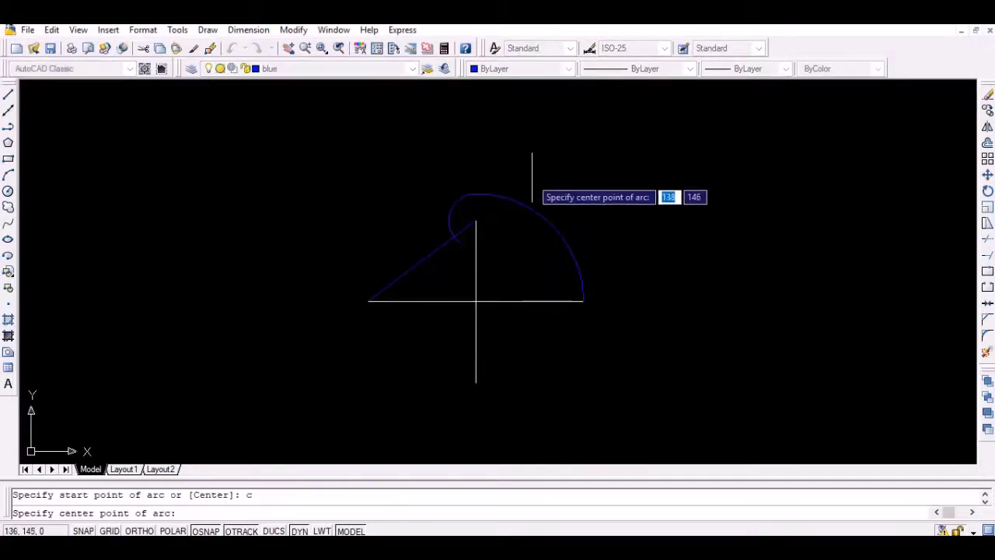
left_click(368, 301)
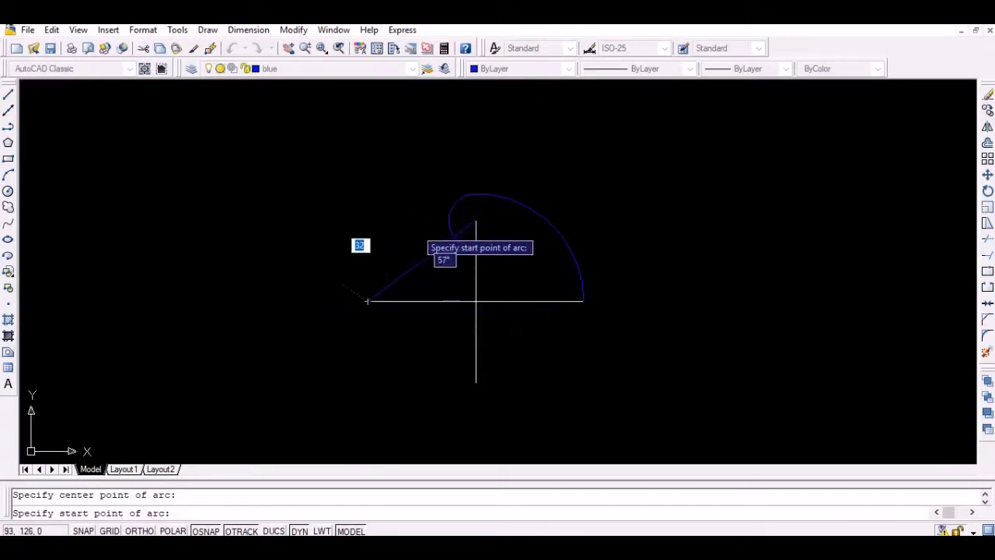
type("3")
key("Return")
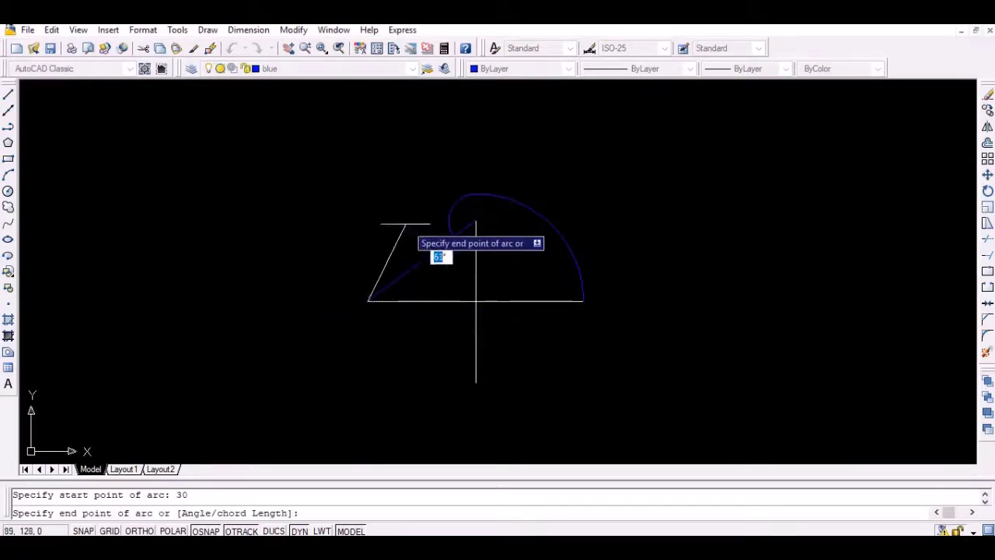
left_click(355, 242)
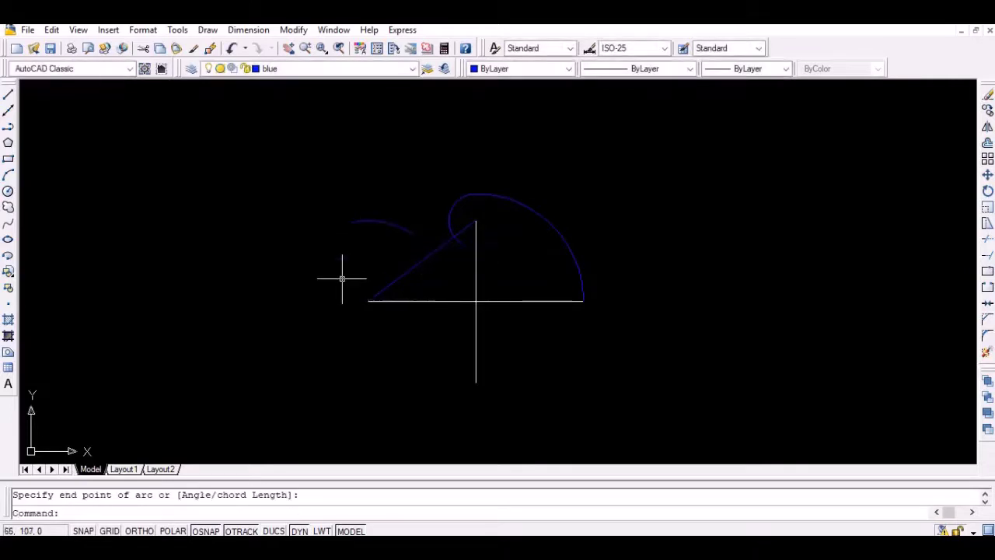
Draw a second radius-30 arc centred on the diagonal's upper end, crossing the first
key("Return")
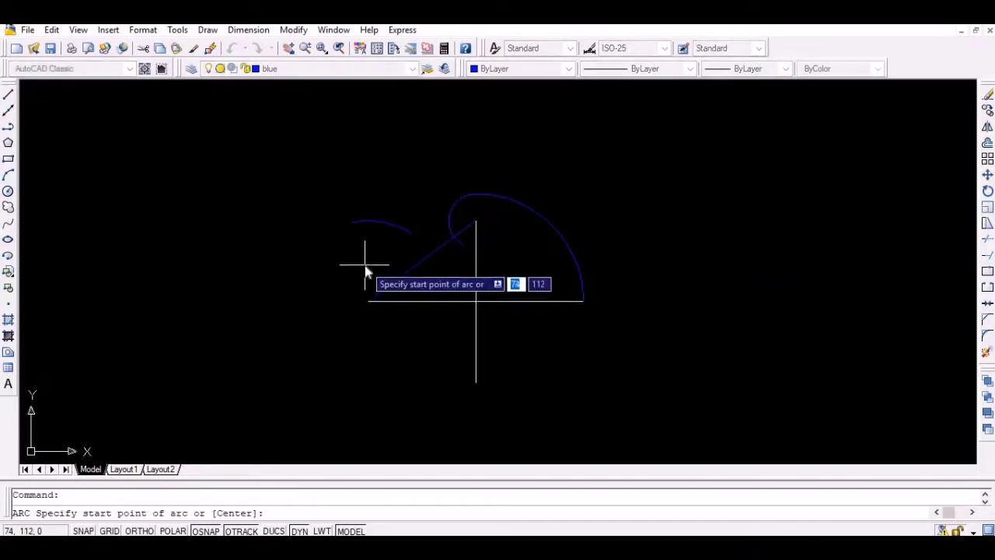
type("c")
key("Return")
left_click(453, 235)
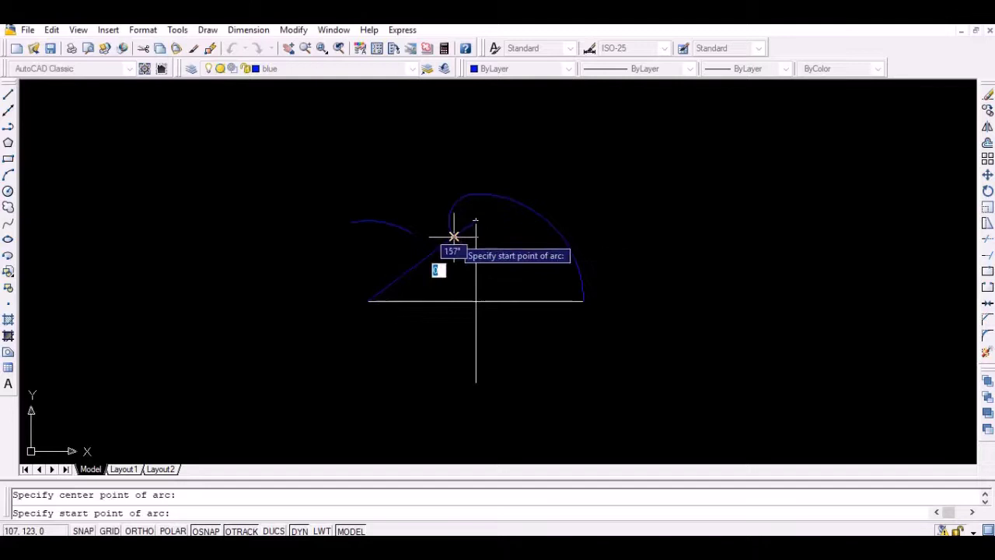
type("30")
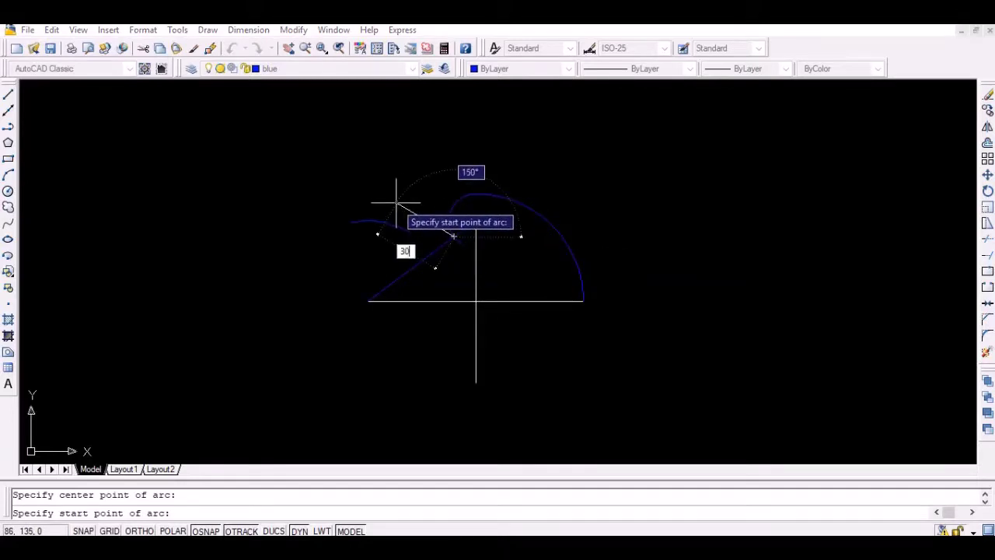
key("Return")
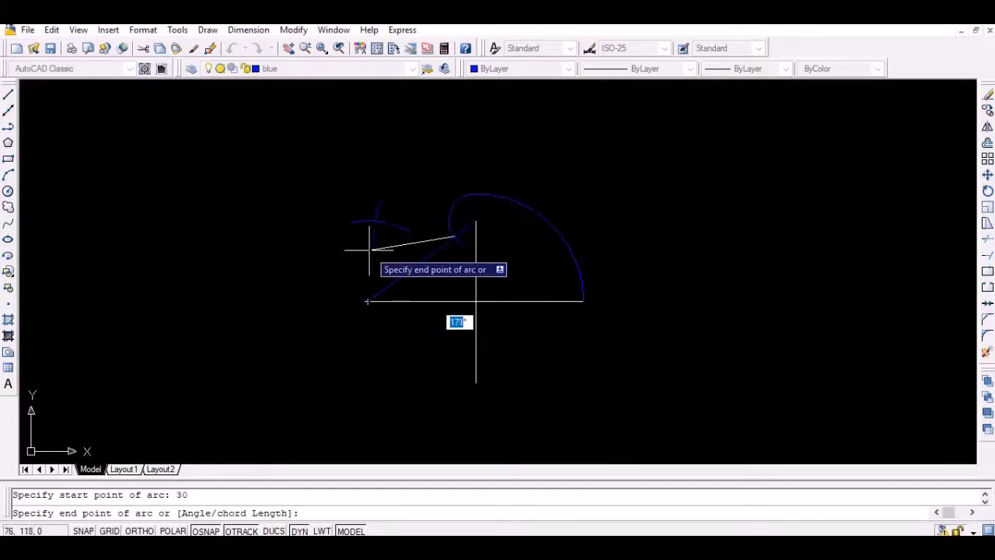
left_click(369, 253)
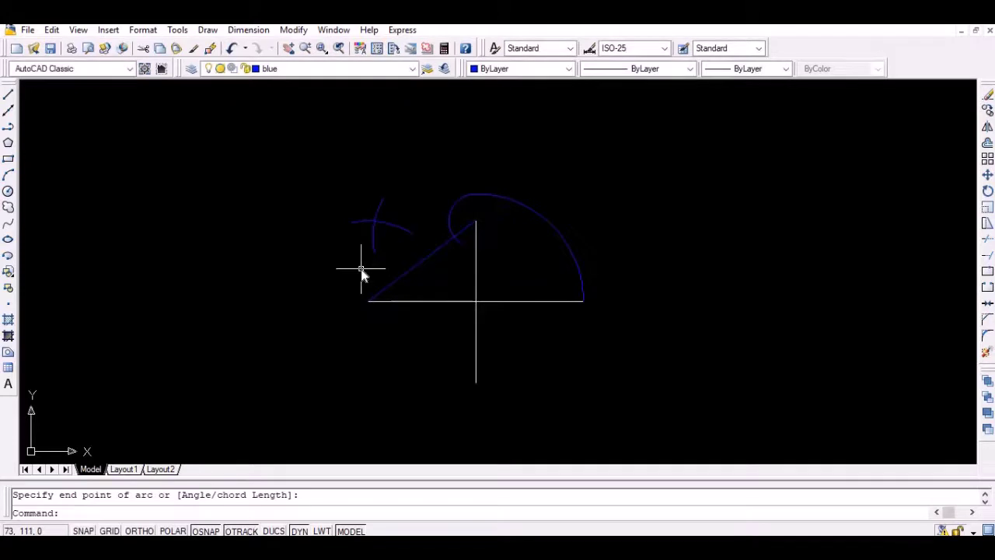
type("mirror")
key("Return")
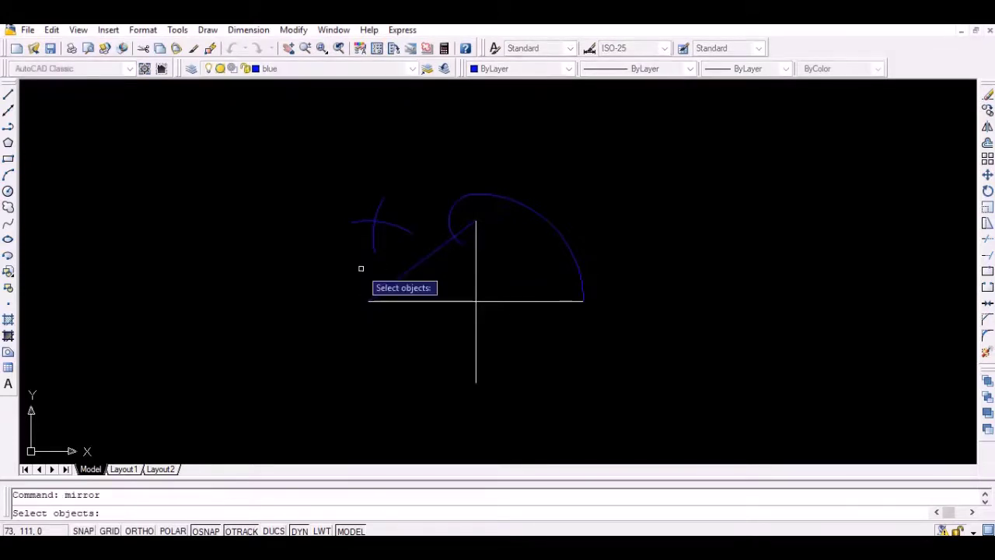
Mirror the two arcs across the diagonal line, keeping the originals
left_click(337, 193)
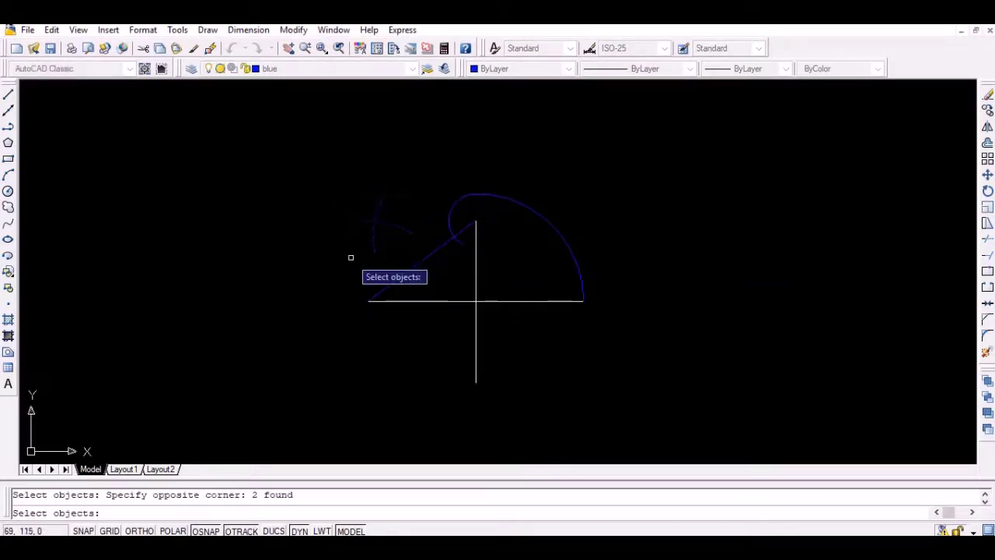
key("Return")
left_click(368, 300)
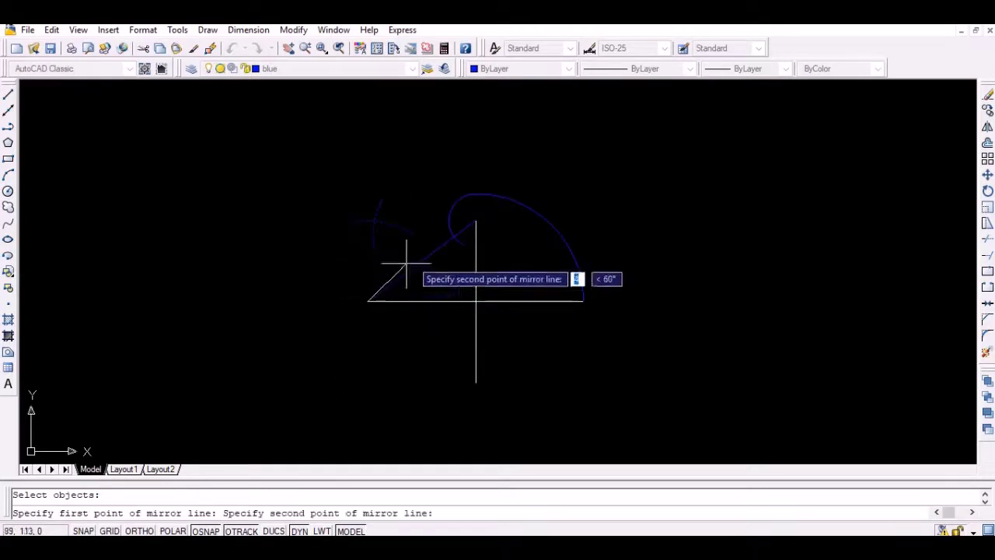
left_click(449, 225)
key("Return")
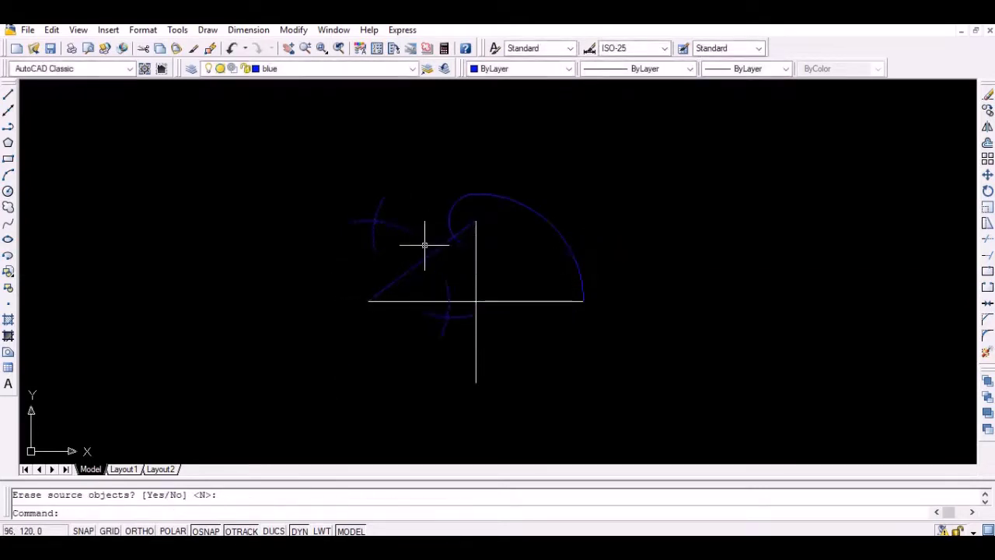
Draw the bisecting line from the upper arc crossing to the lower arc crossing
type("l")
key("Return")
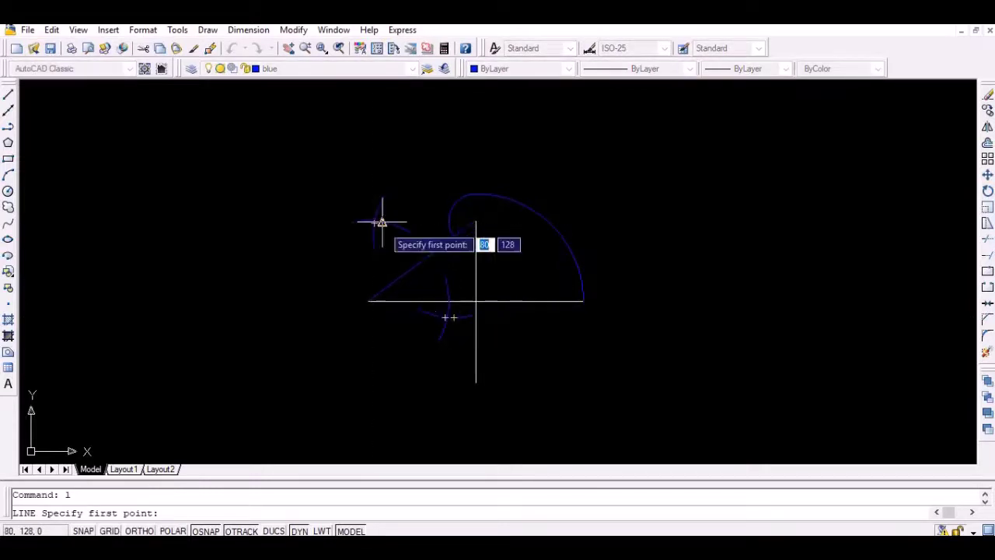
scroll(381, 222, "up", 4)
left_click(362, 209)
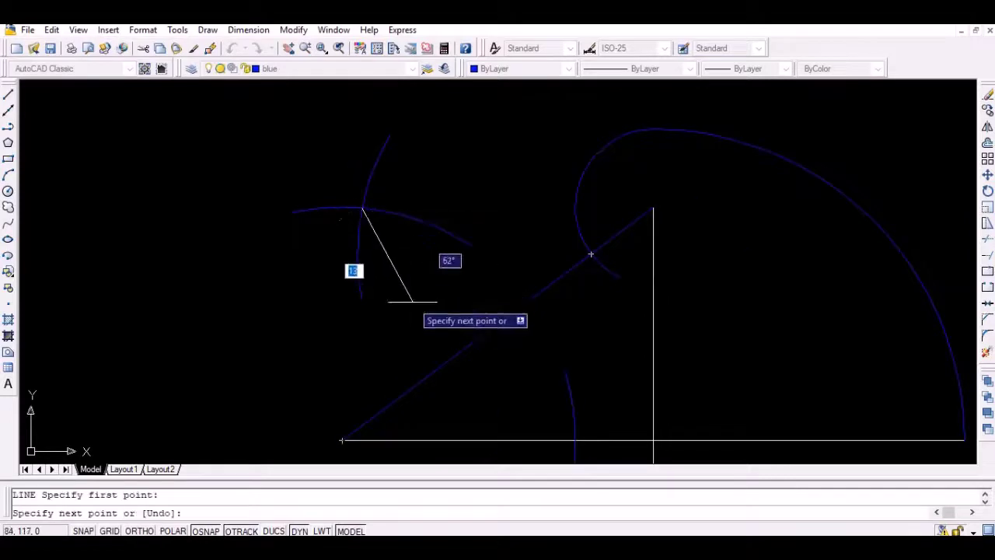
left_click_drag(422, 300, 384, 218)
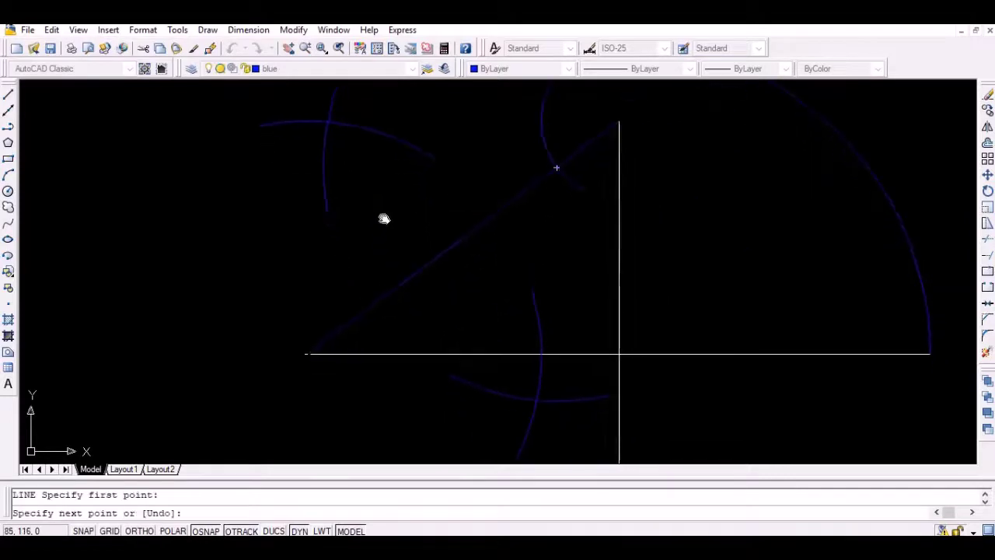
left_click(538, 401)
scroll(581, 342, "down", 2)
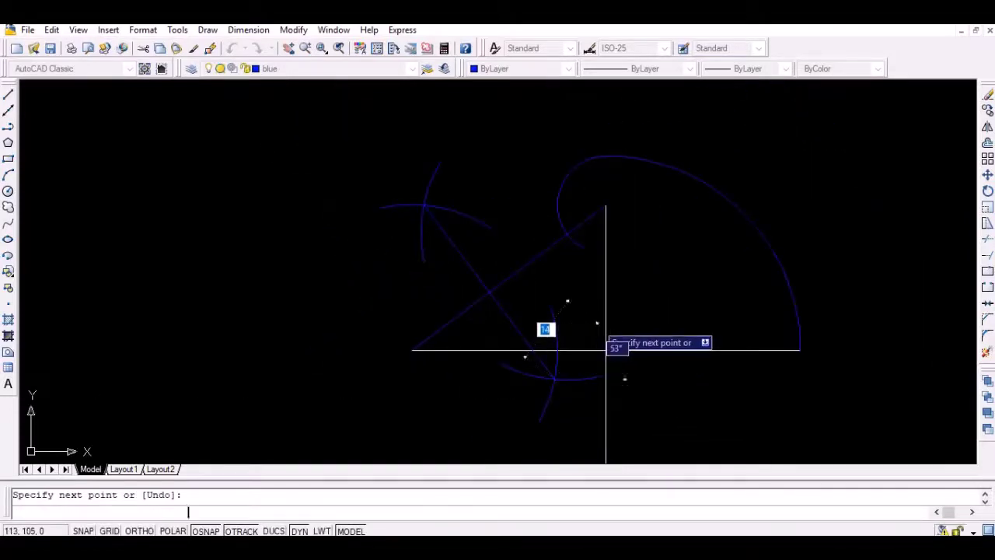
key("Escape")
left_click_drag(482, 290, 514, 256)
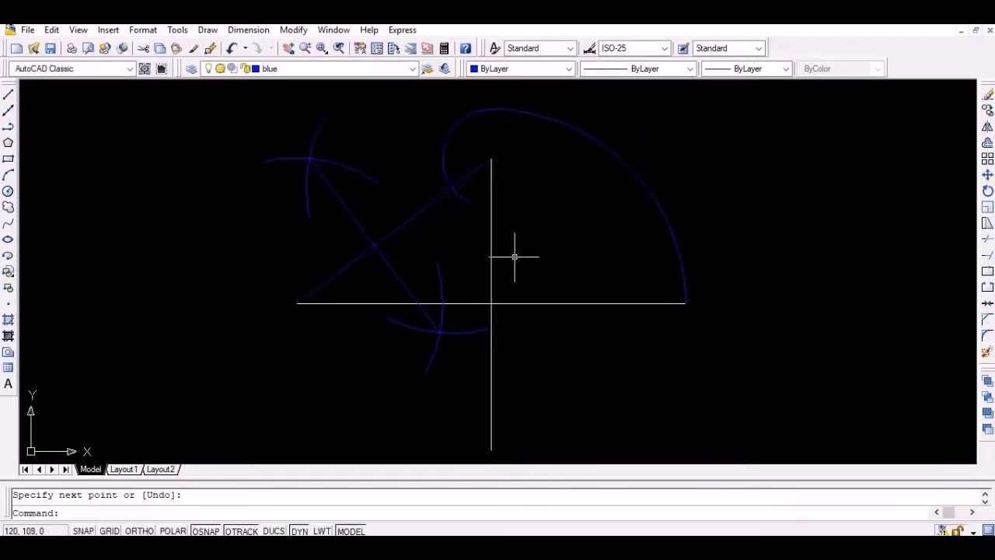
type("extend")
key("Return")
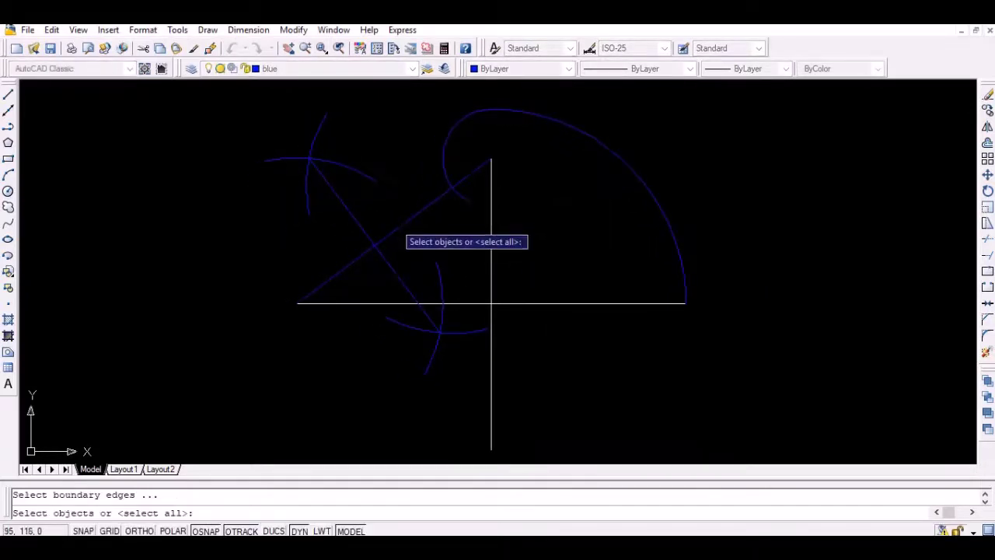
Extend the bisecting line down to meet the vertical axis
left_click(490, 362)
key("Return")
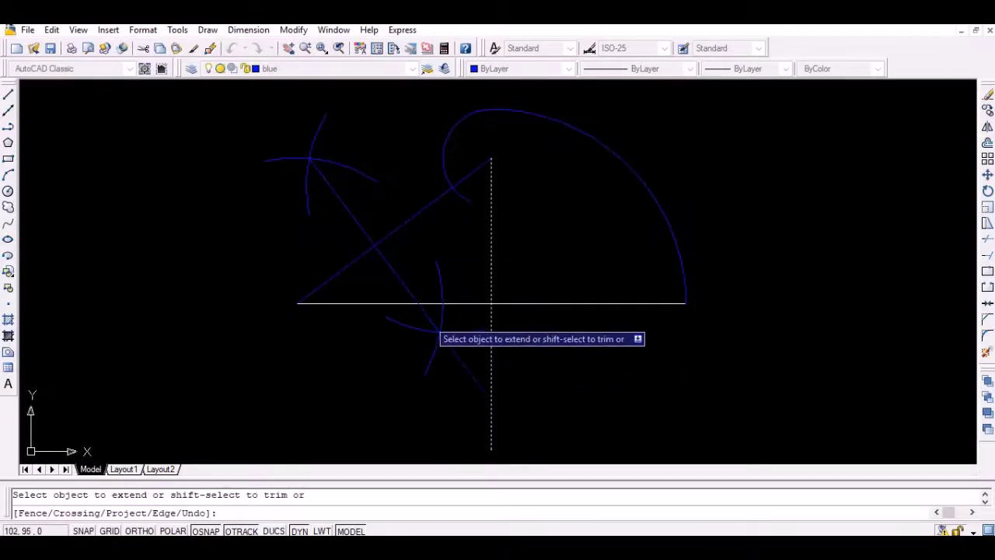
left_click(430, 322)
key("Return")
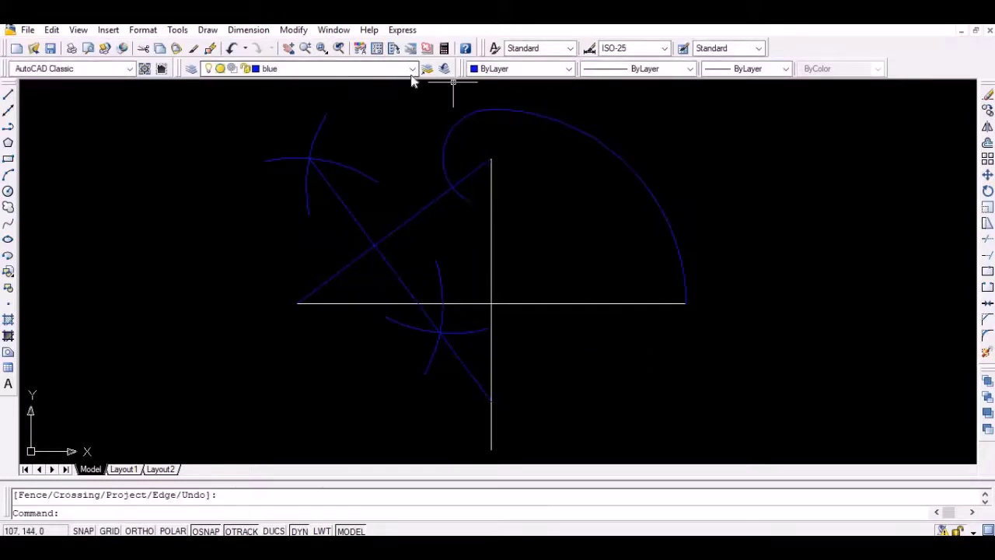
On the green layer, place text labels at the left centre point and lower on the vertical axis
left_click(412, 69)
left_click(386, 101)
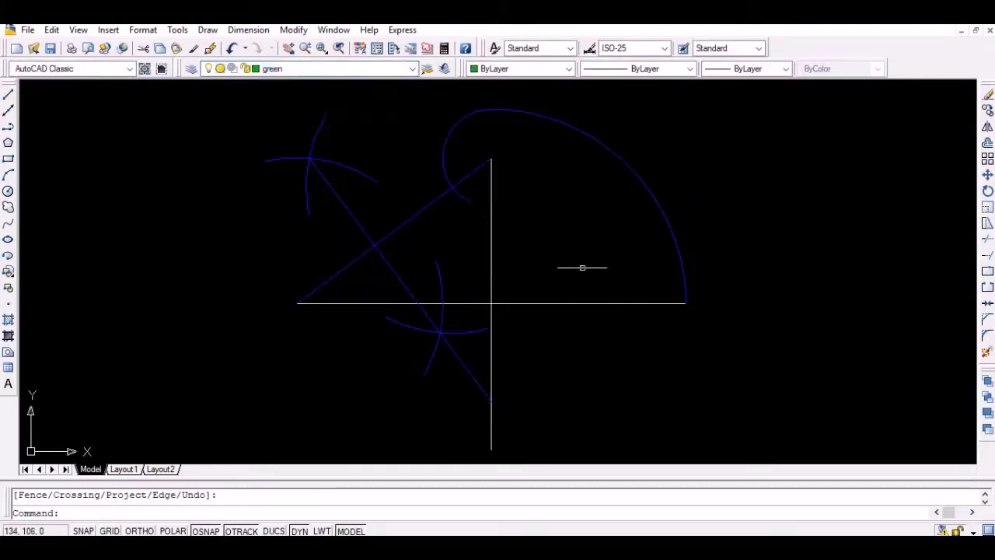
type("text")
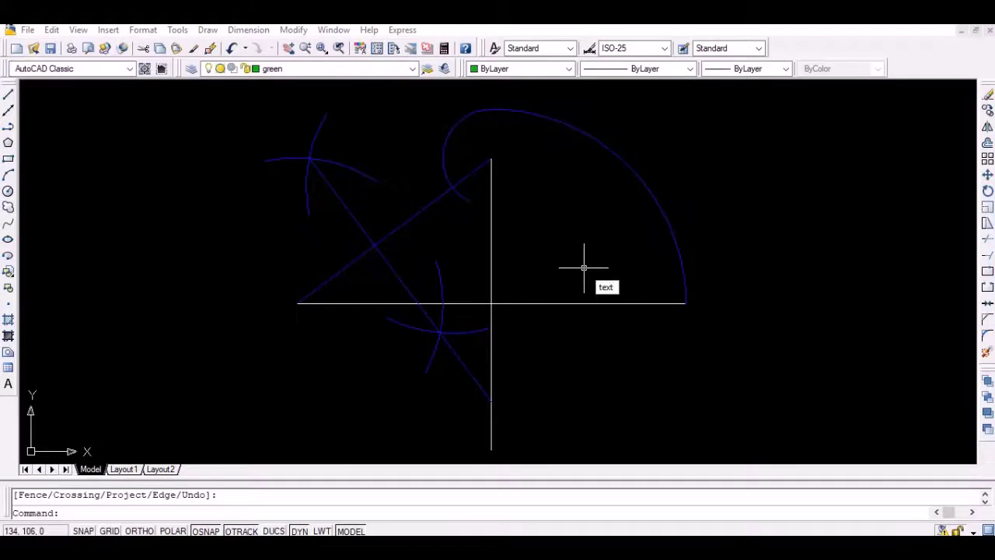
key("Return")
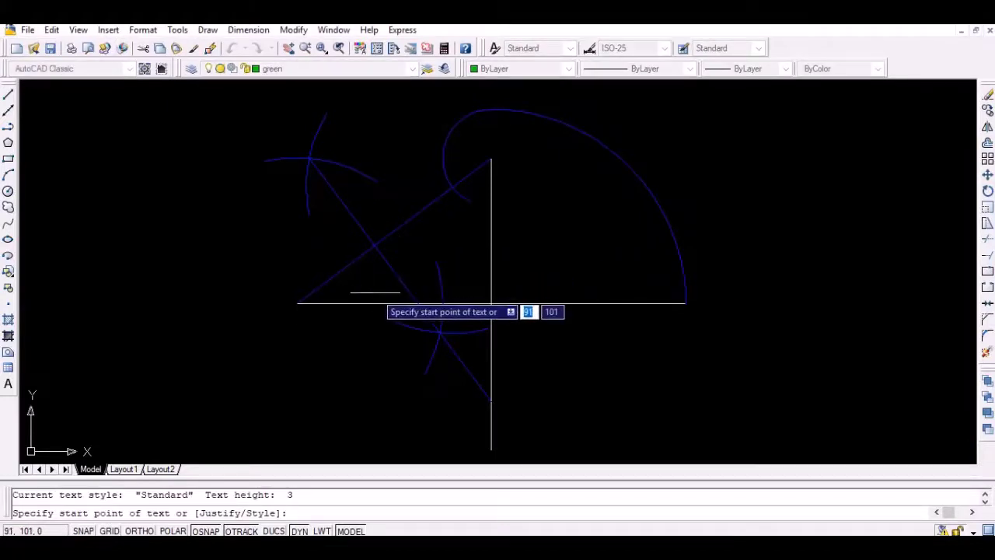
left_click(370, 293)
key("Return")
type("C1")
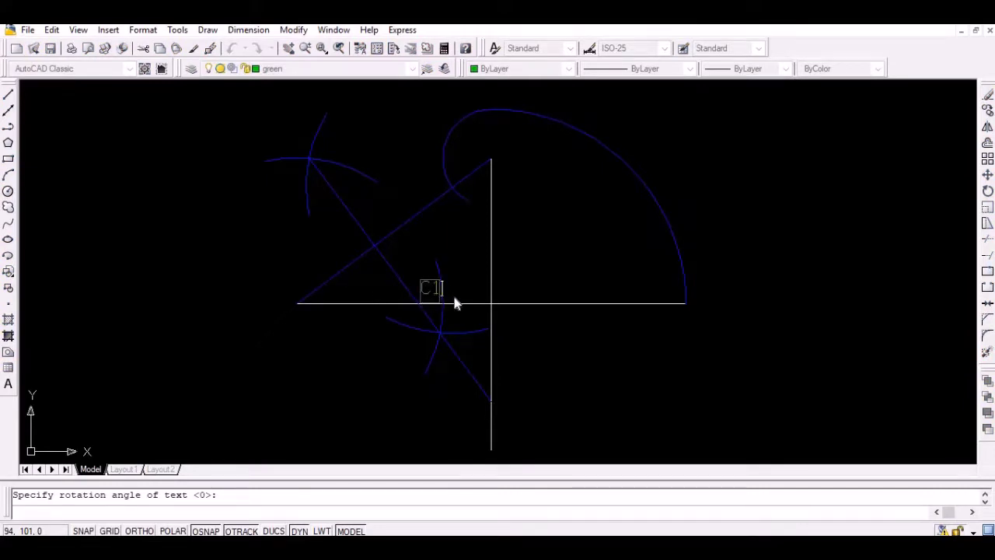
left_click(499, 410)
Complete the C2 label and end the text labelling
type("C2")
key("Return")
key("Return")
type("mirror")
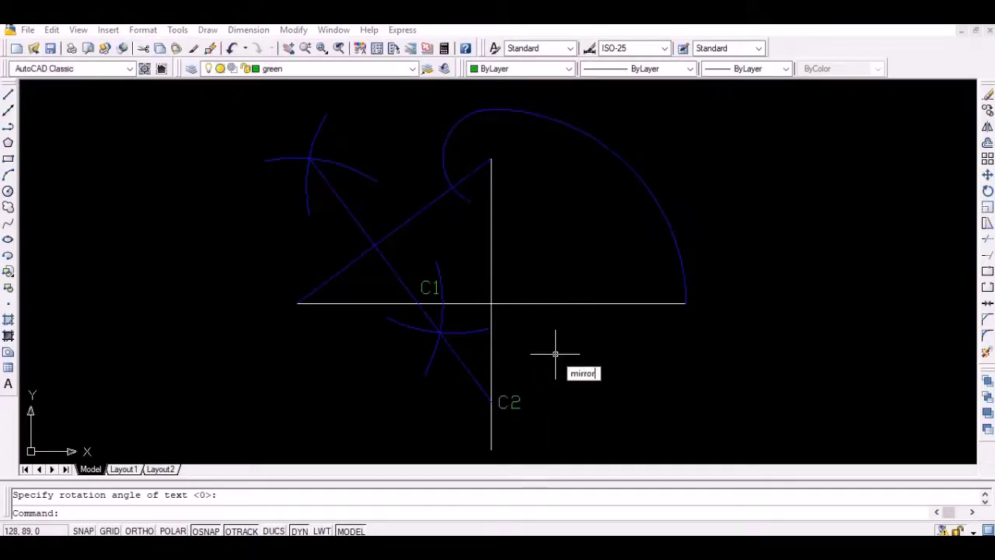
key("Return")
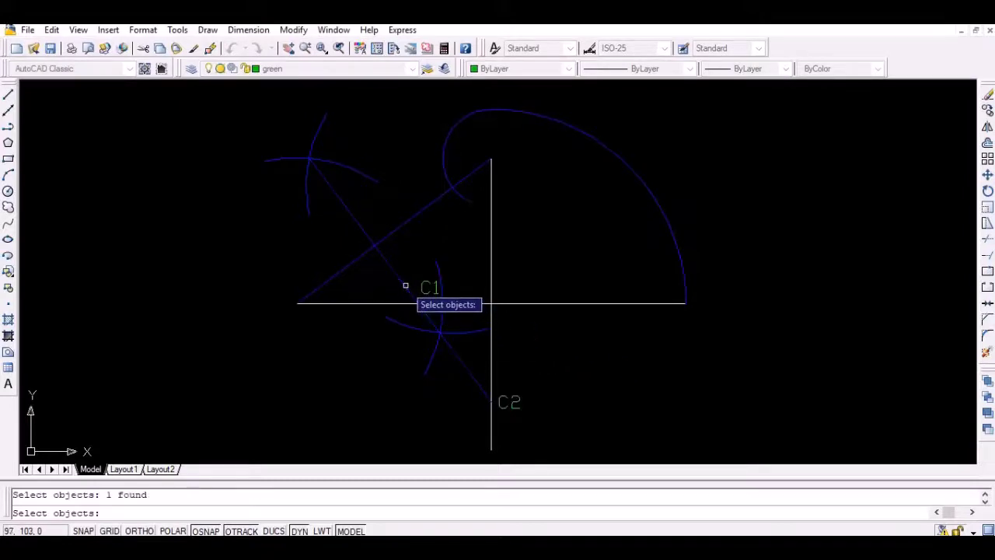
Mirror the diagonal line about the vertical axis, keeping the original
key("Return")
left_click(490, 450)
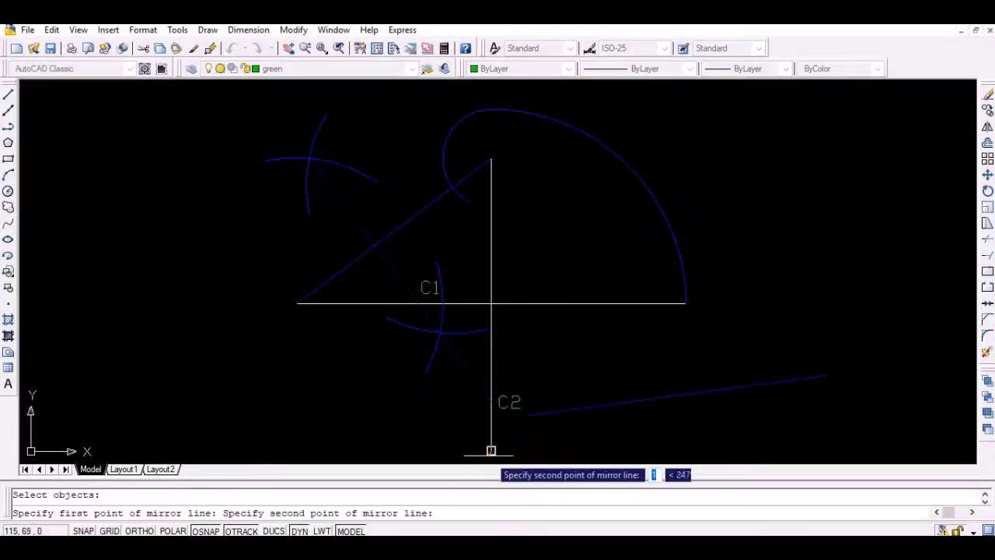
left_click(491, 303)
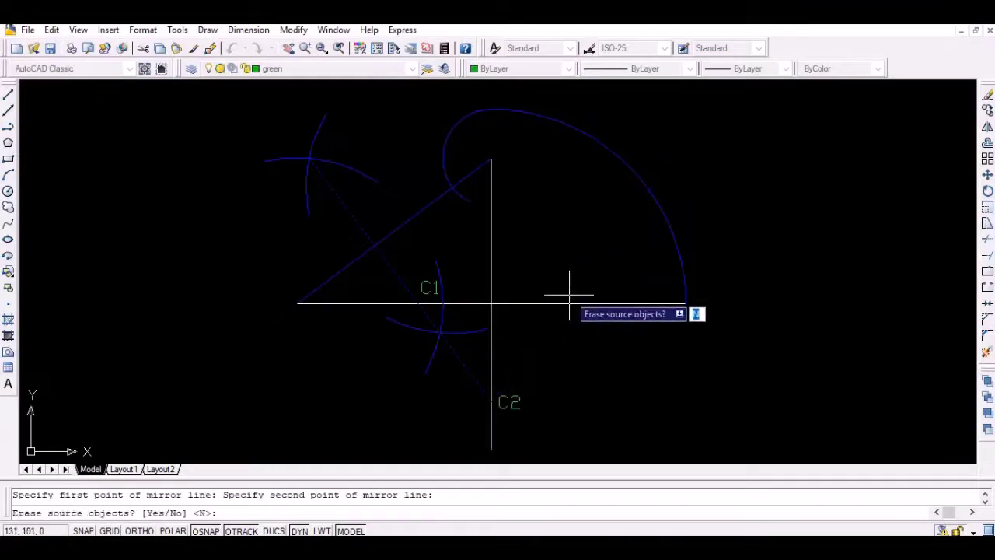
key("Return")
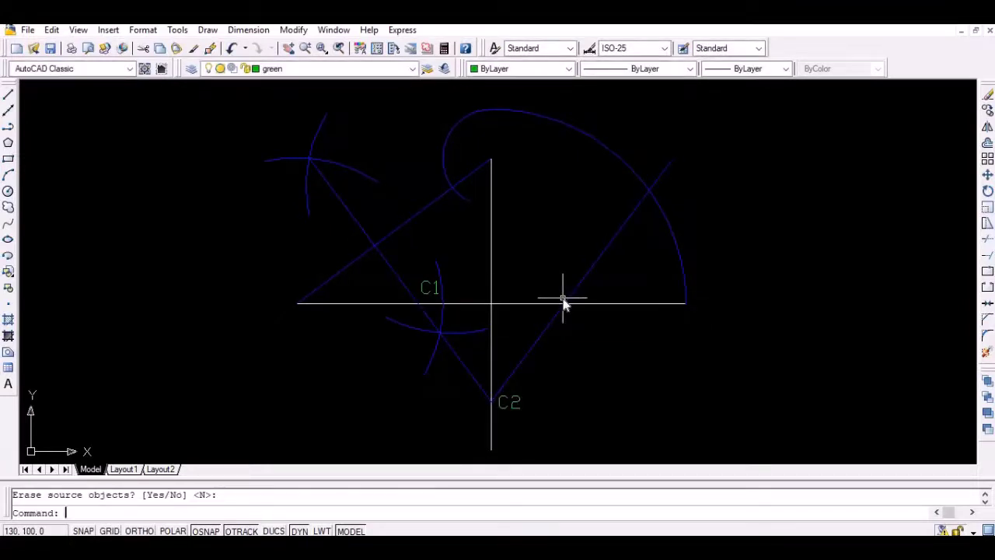
Mirror both diagonal lines about the horizontal axis, keeping the originals
type("mirror")
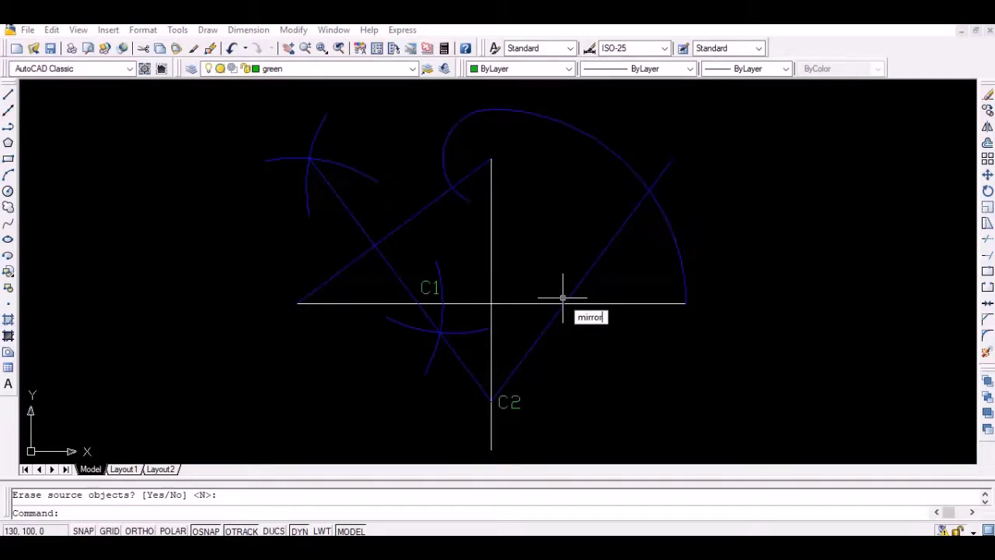
key("Return")
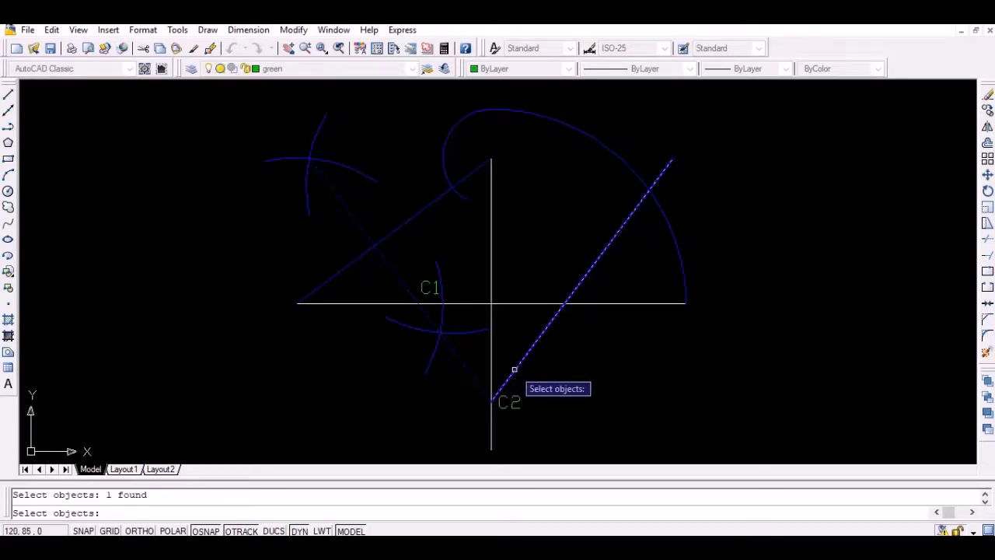
key("Return")
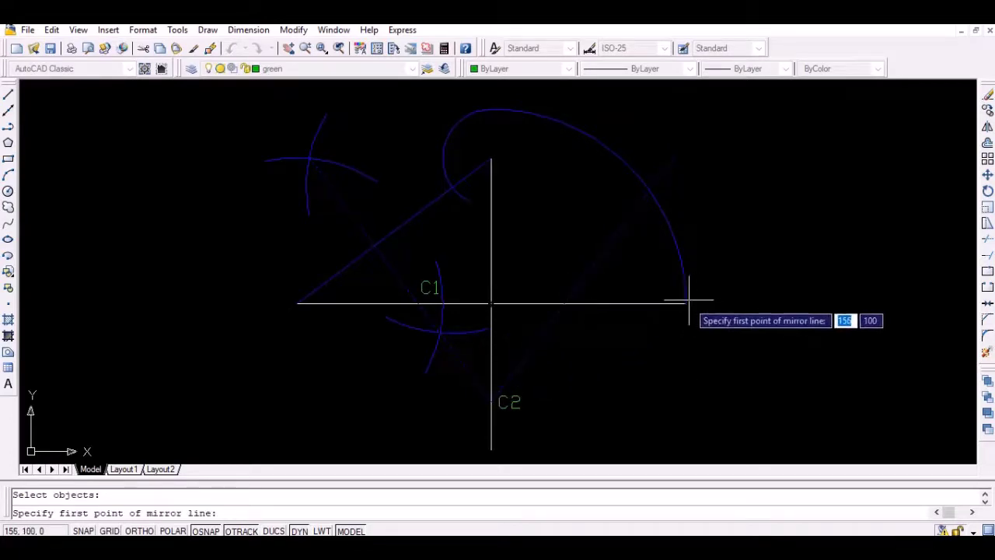
left_click(688, 300)
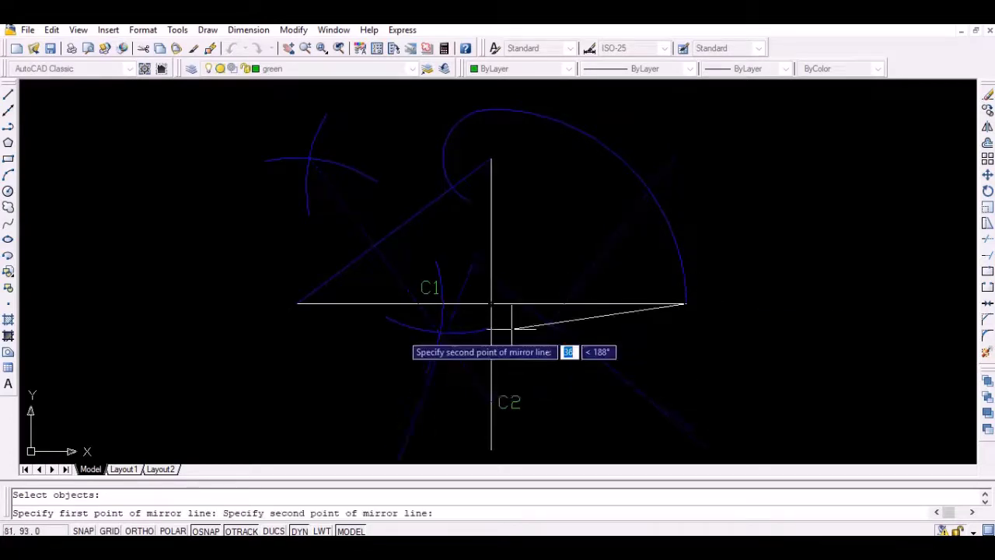
left_click(296, 303)
key("Return")
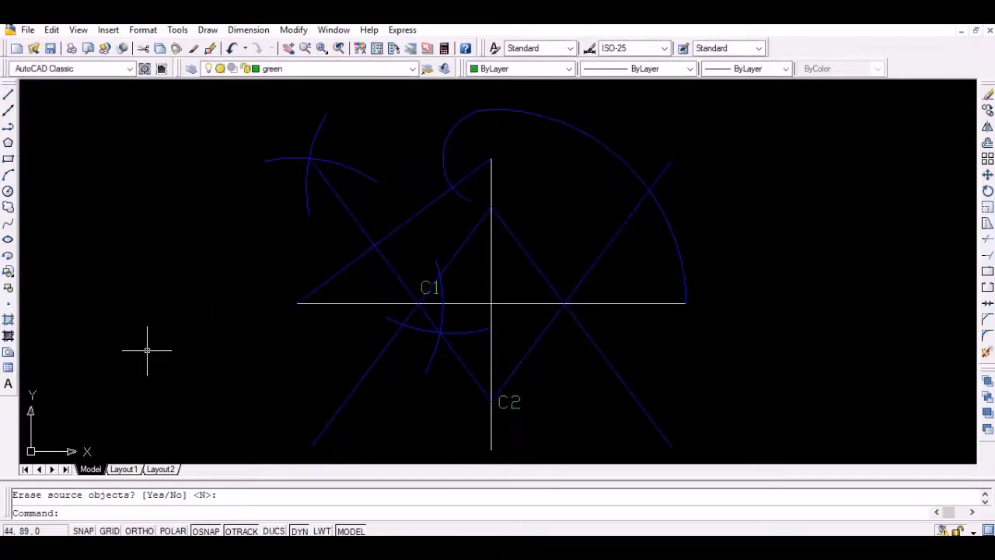
type("text")
Label the right major-axis intersection C3 and the top intersection C4
key("Return")
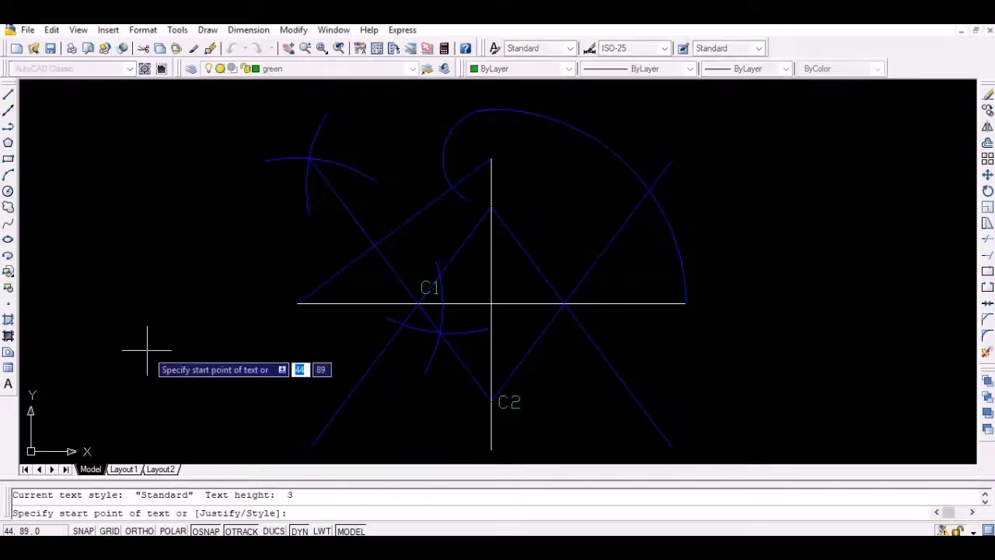
left_click(599, 291)
key("Return")
key("Return")
type("C3")
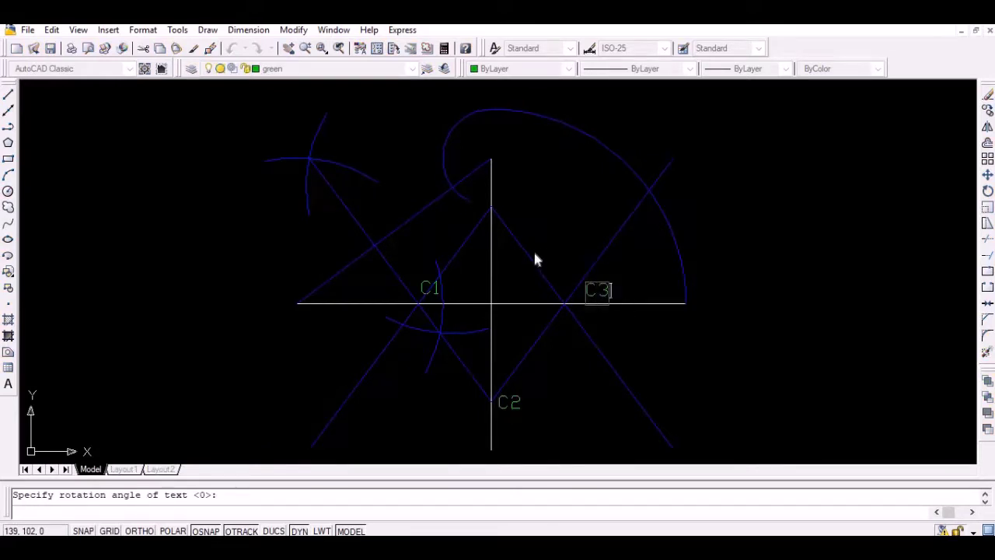
left_click(508, 203)
type("C4")
key("Return")
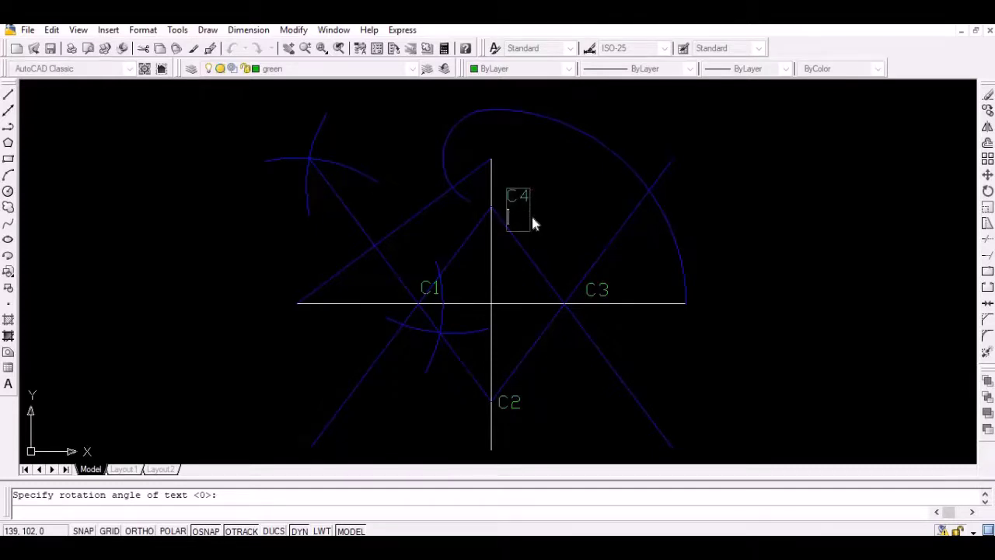
key("Return")
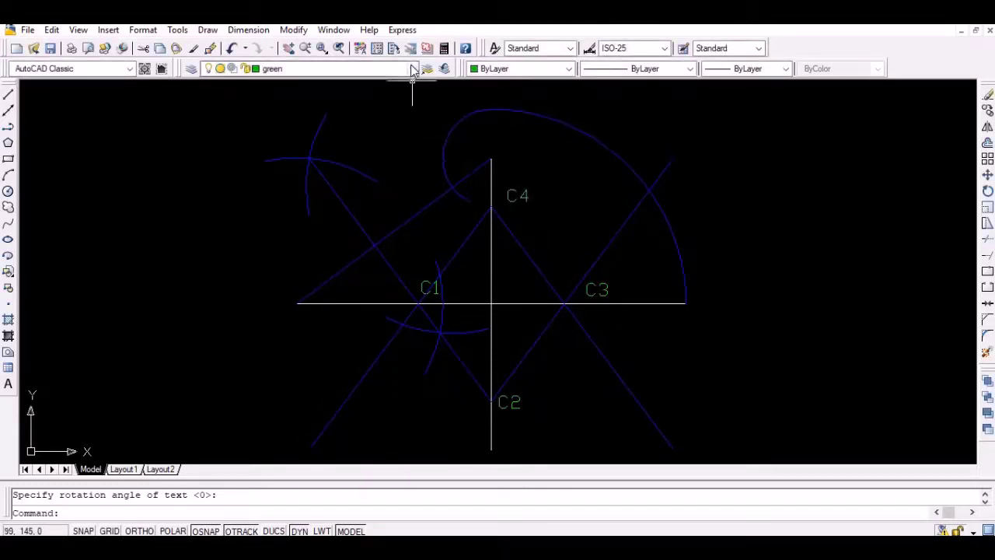
On layer 0, begin an arc centred on C2 starting at the vertical axis's top
left_click(413, 70)
left_click(388, 88)
key("ctrl+z")
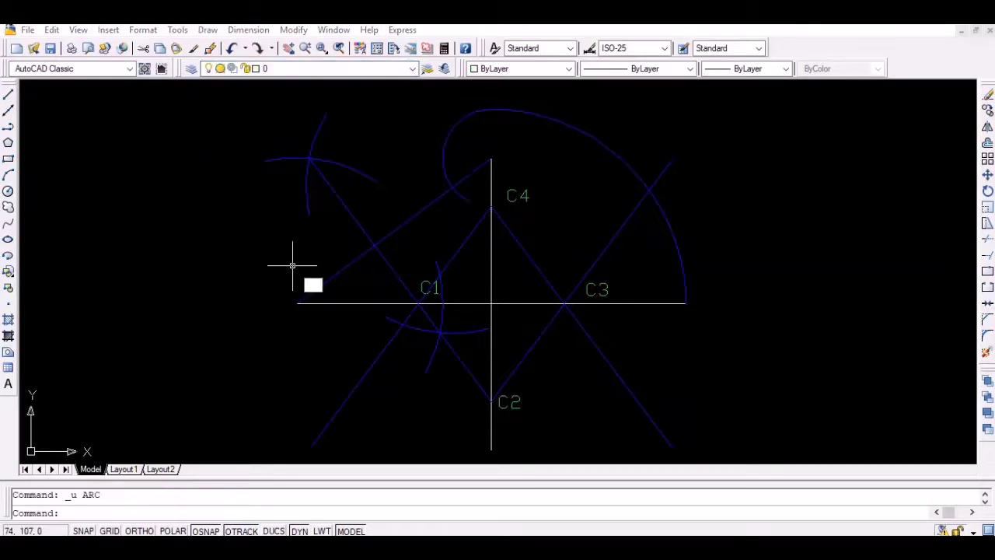
type("arc")
key("Return")
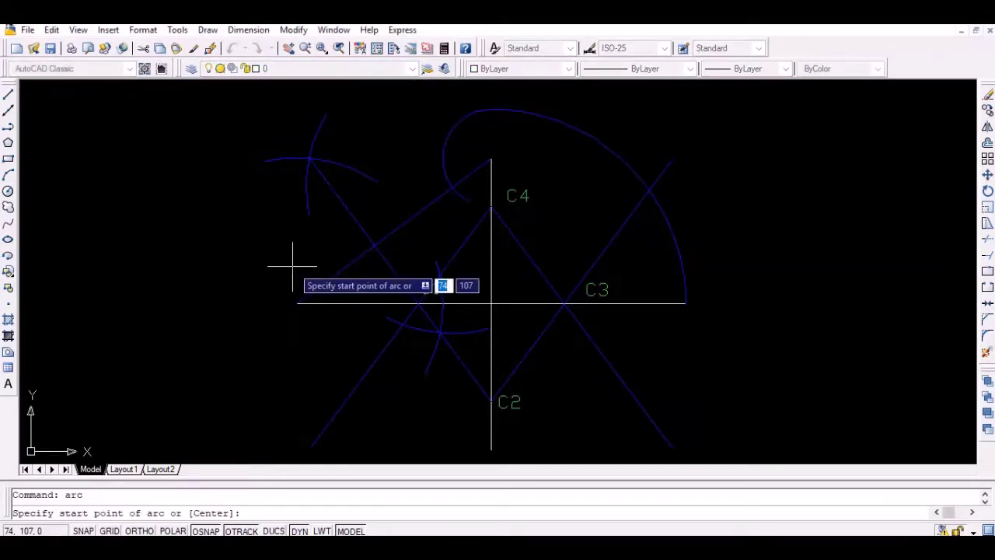
key("Return")
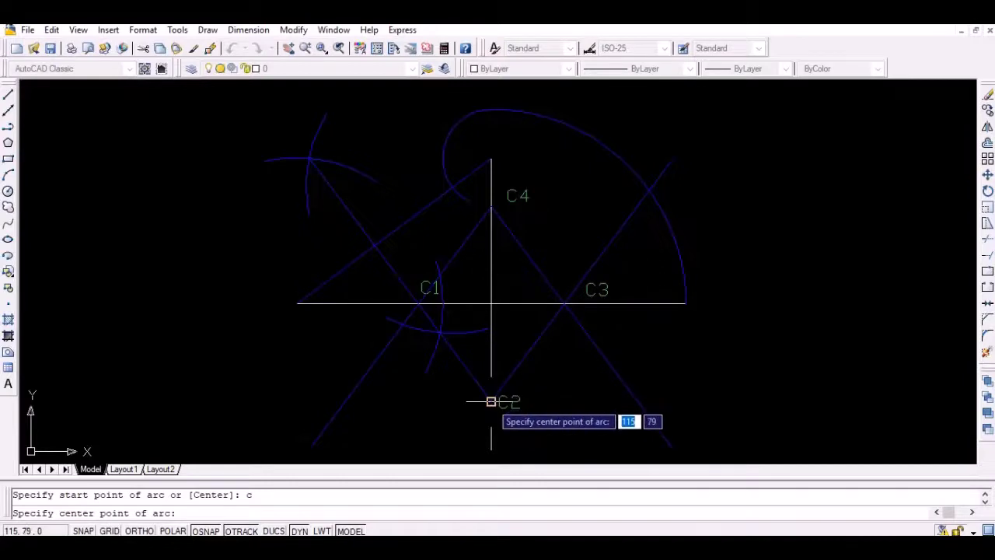
left_click(490, 400)
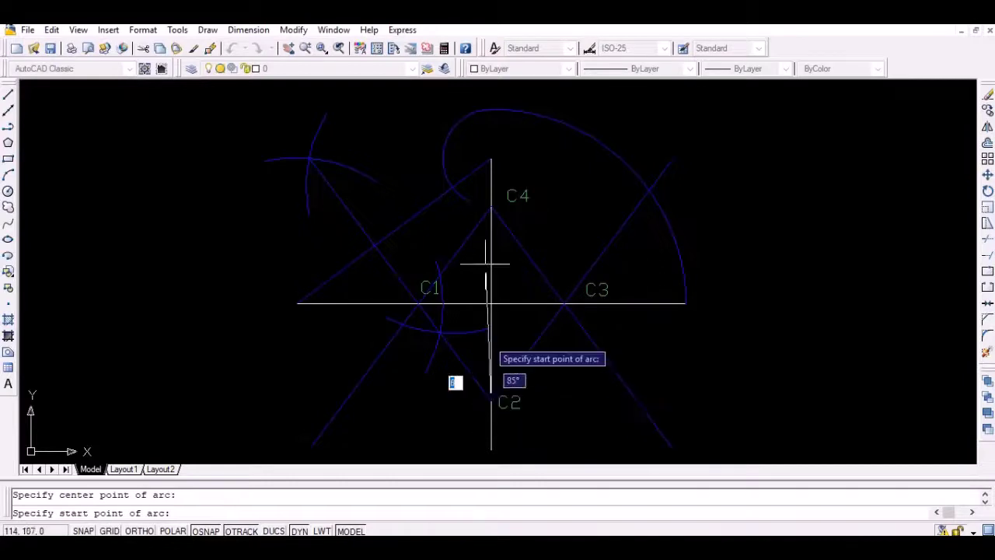
left_click(491, 158)
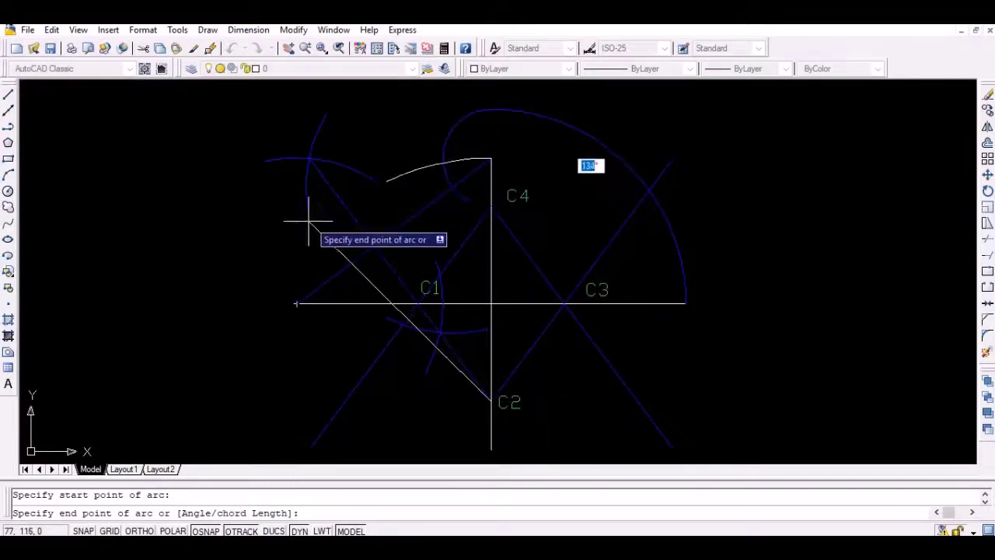